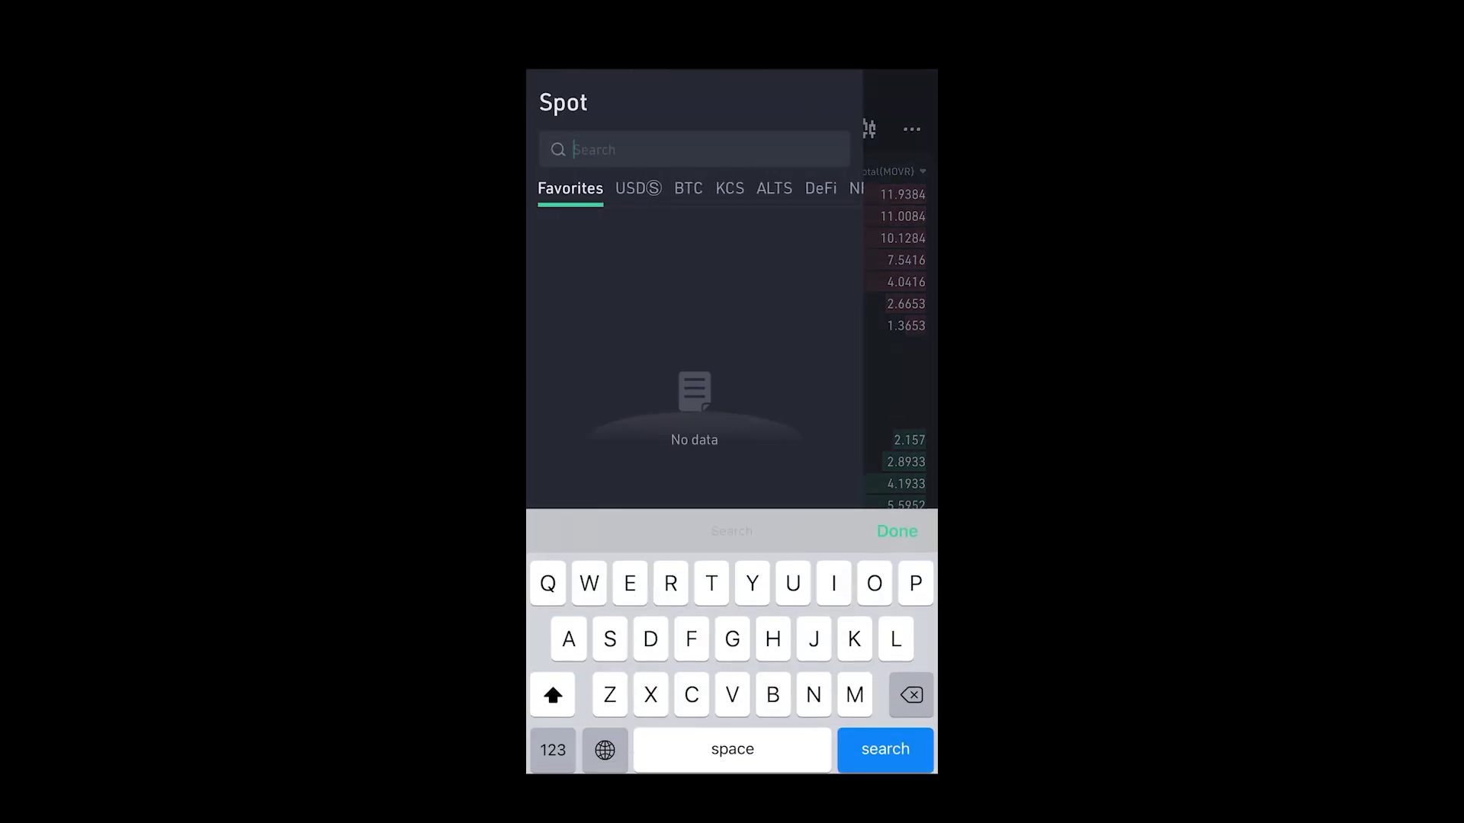
- Place a limit buy for 1.5791 MOVR on MOVR/USDT at 323.6204, using all available USDT
{"action": "type", "text": "Movr"}
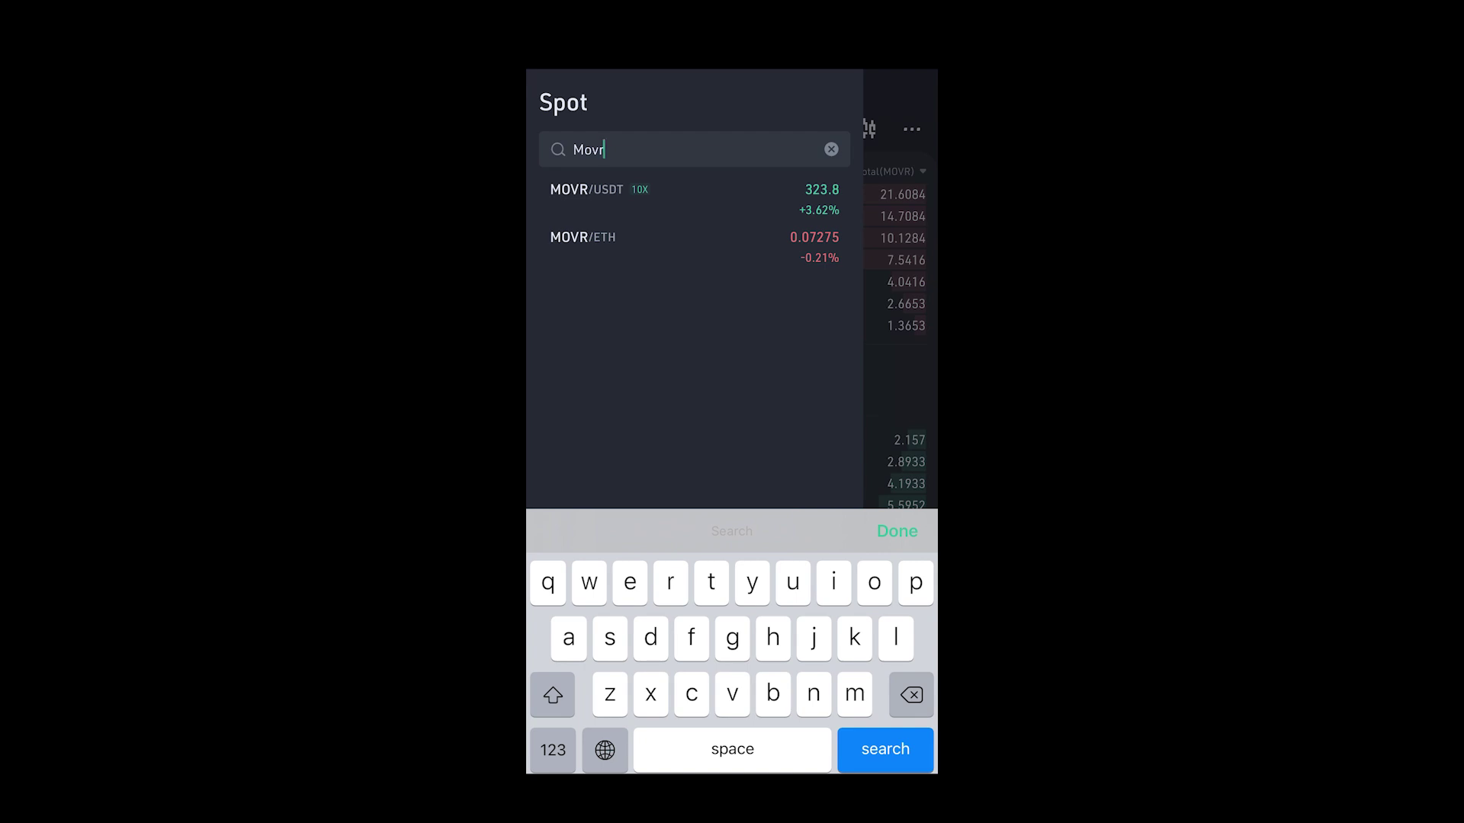
{"action": "left_click", "coordinate": [610, 198]}
{"action": "left_click", "coordinate": [584, 181]}
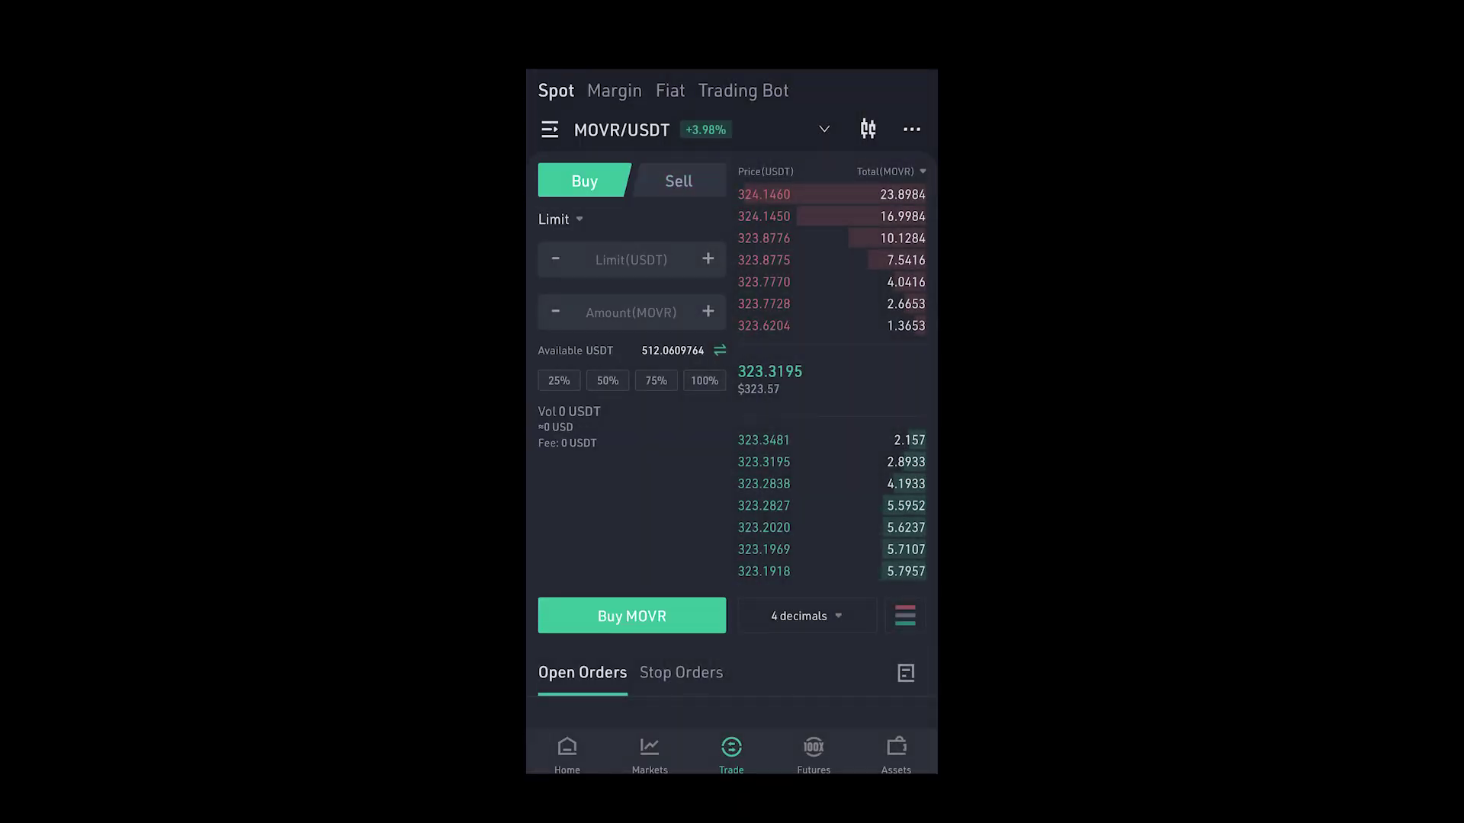
{"action": "left_click", "coordinate": [770, 371]}
{"action": "left_click", "coordinate": [705, 380]}
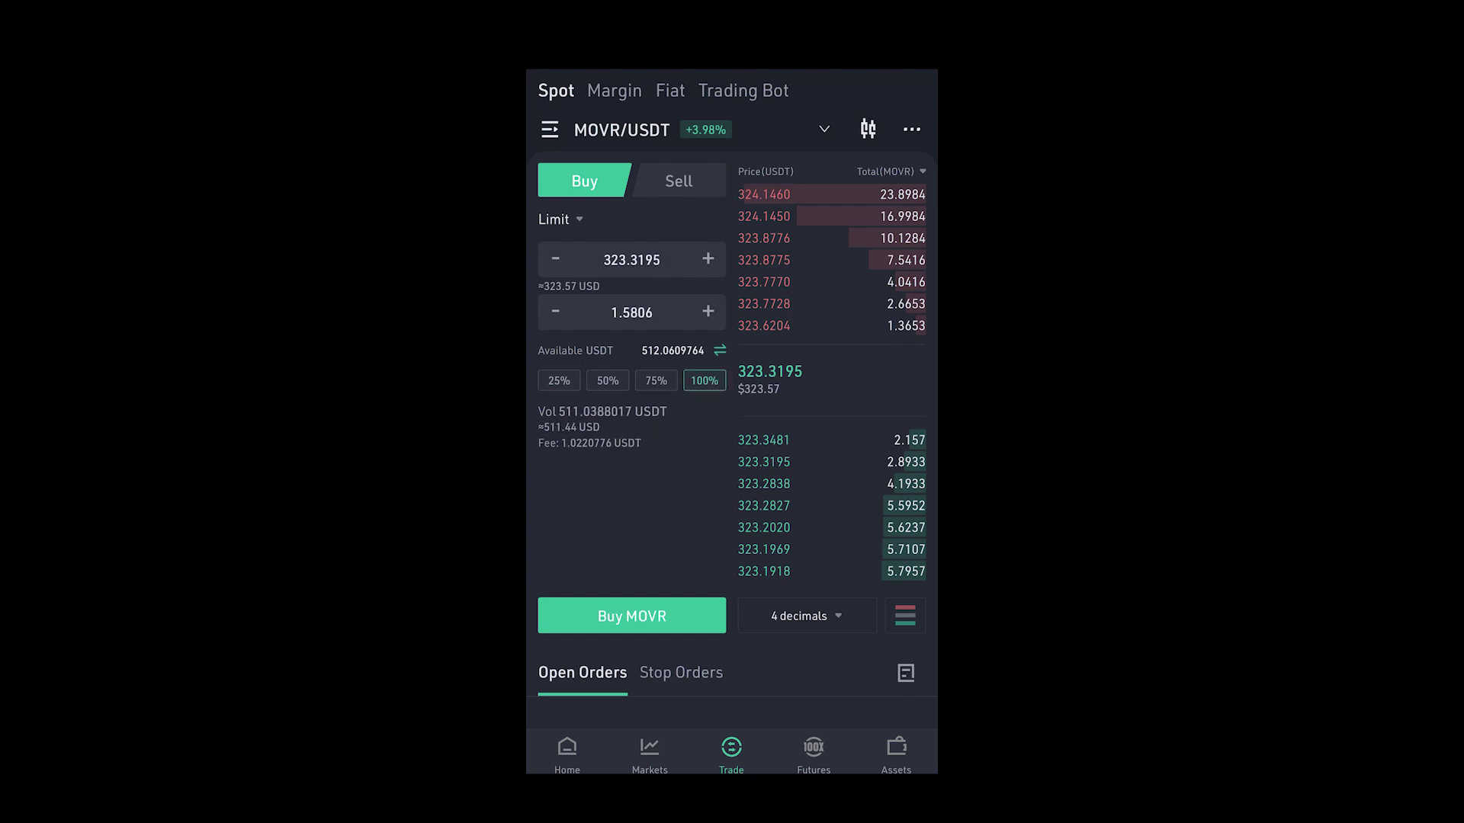
{"action": "left_click", "coordinate": [764, 325]}
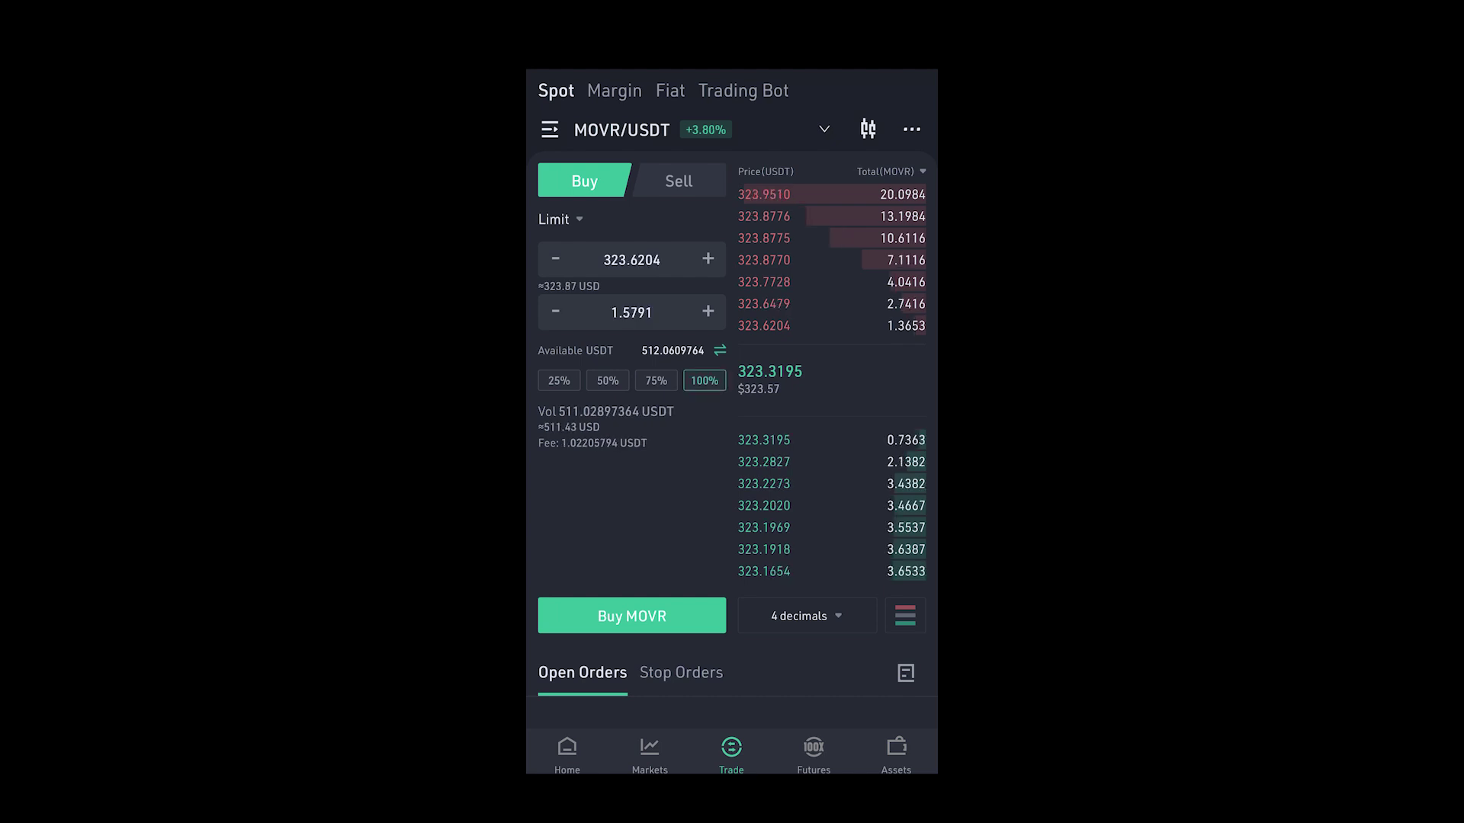
{"action": "left_click", "coordinate": [631, 616]}
{"action": "scroll", "coordinate": [732, 381], "scroll_direction": "down", "scroll_amount": 2}
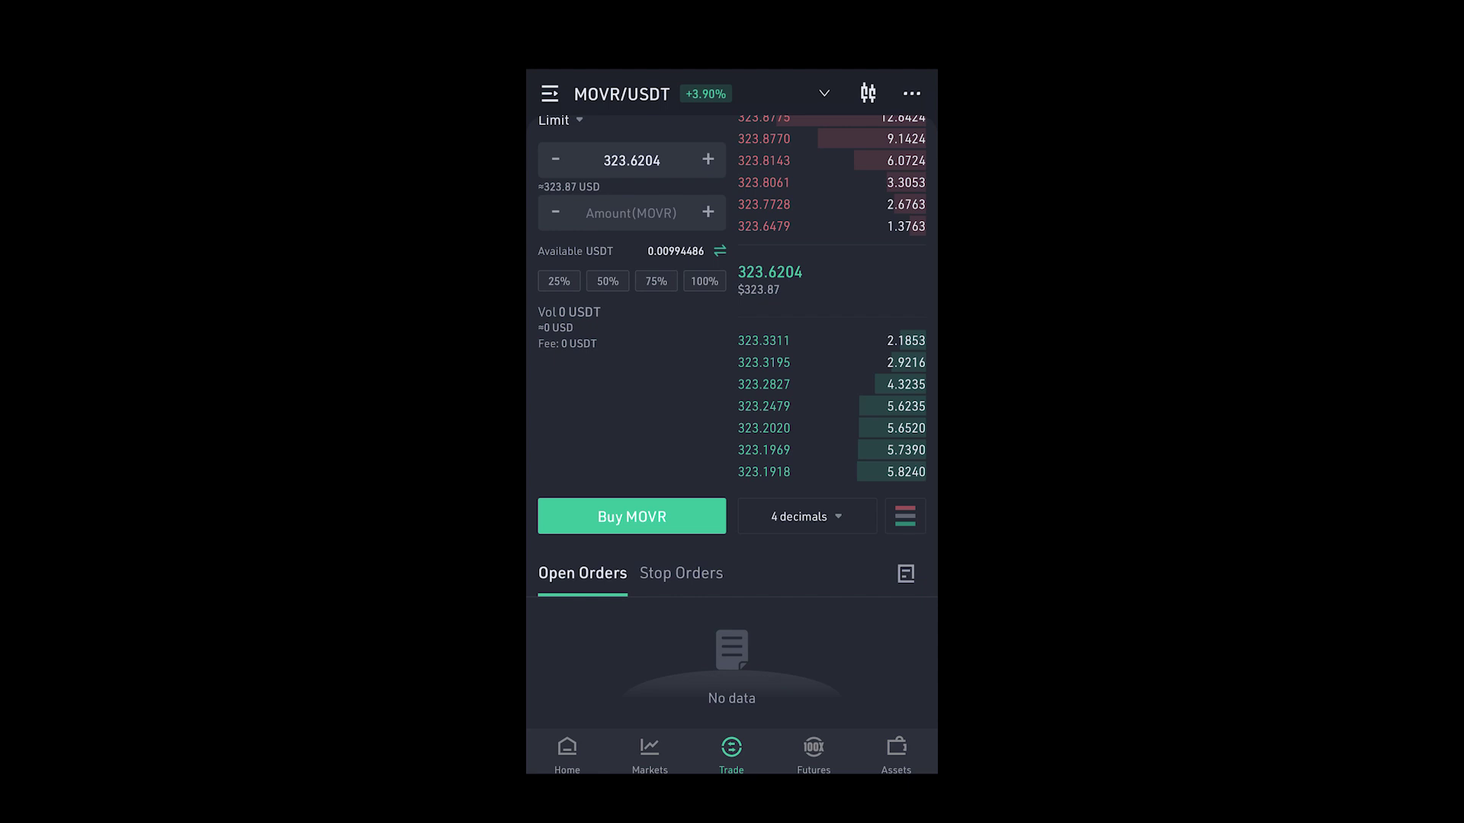
- Go from Assets through Withdraw to the website's withdrawal page, which requires SMS or Google verification
{"action": "left_click", "coordinate": [896, 754]}
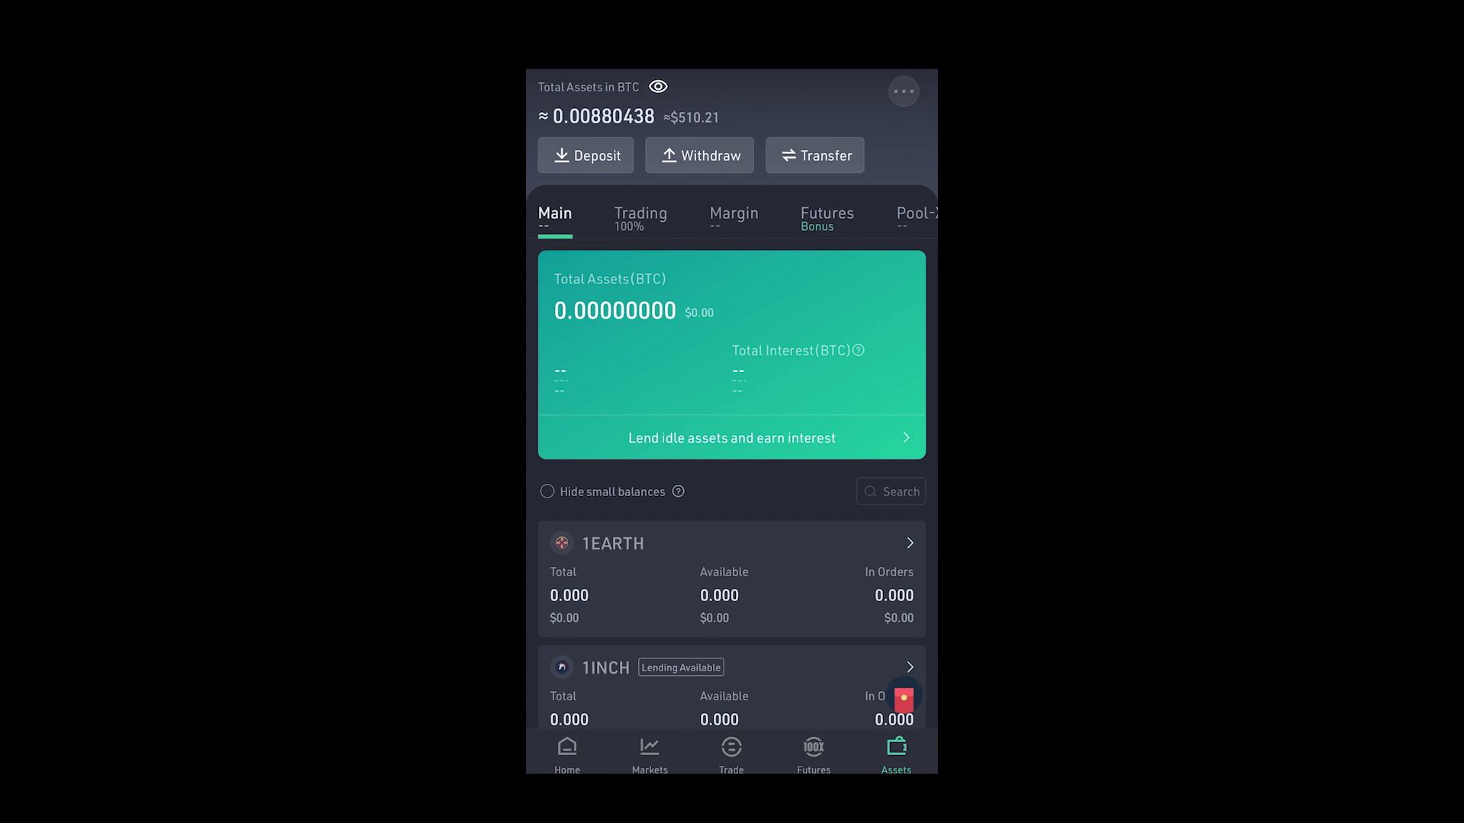
{"action": "left_click", "coordinate": [890, 492]}
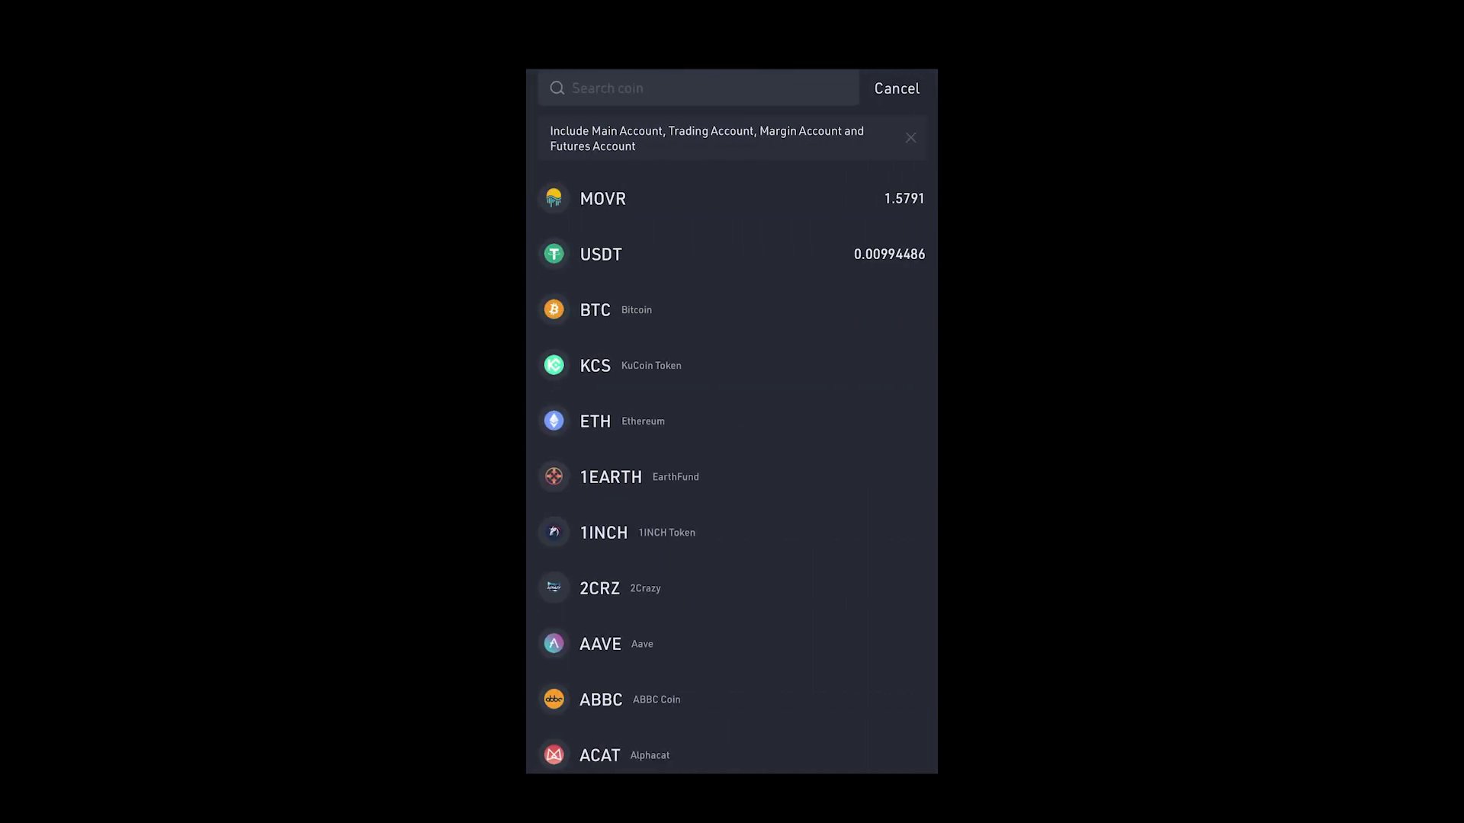
{"action": "left_click", "coordinate": [602, 198]}
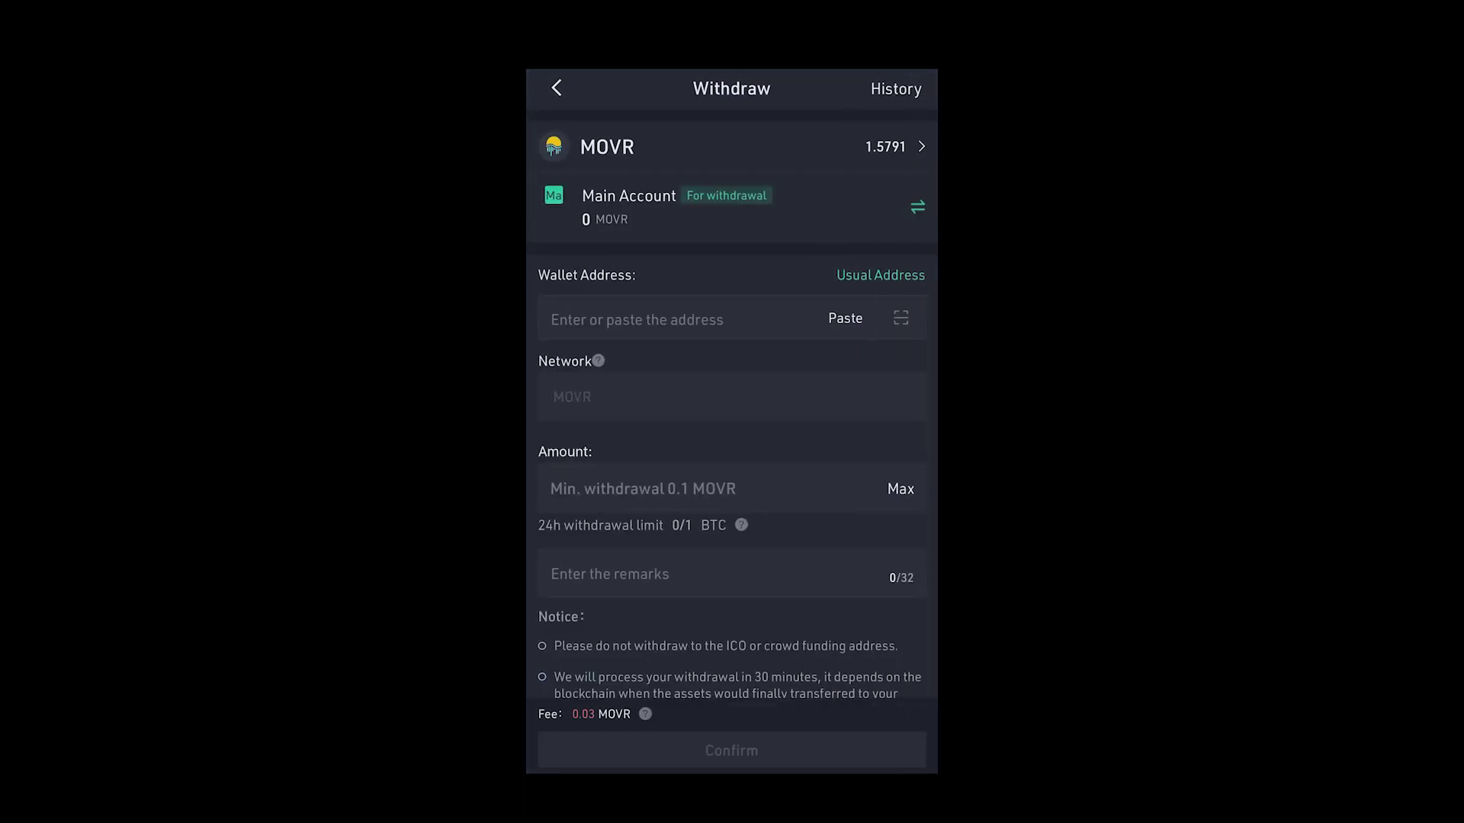
{"action": "left_click", "coordinate": [556, 87]}
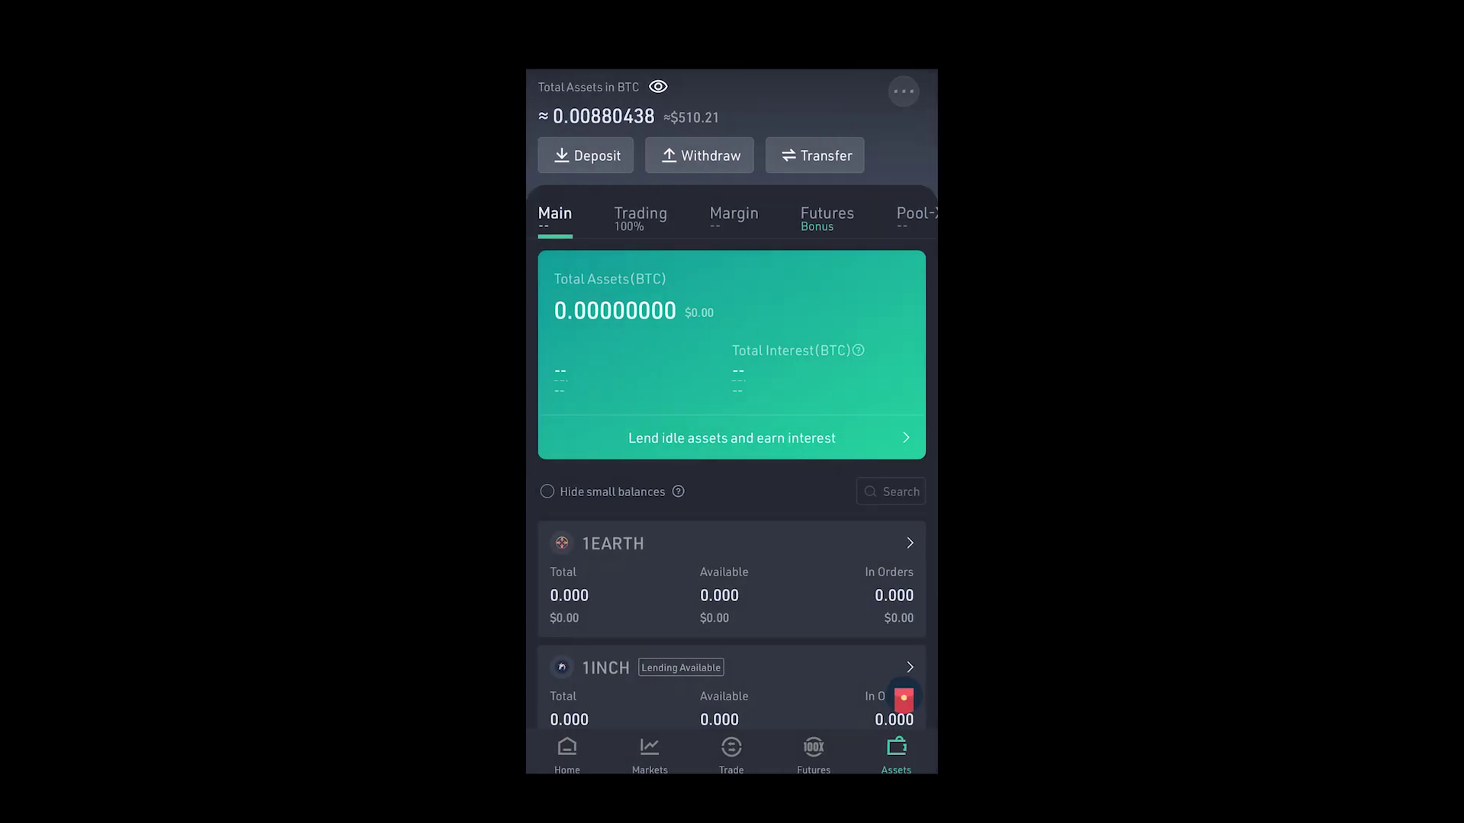
{"action": "left_click", "coordinate": [891, 492]}
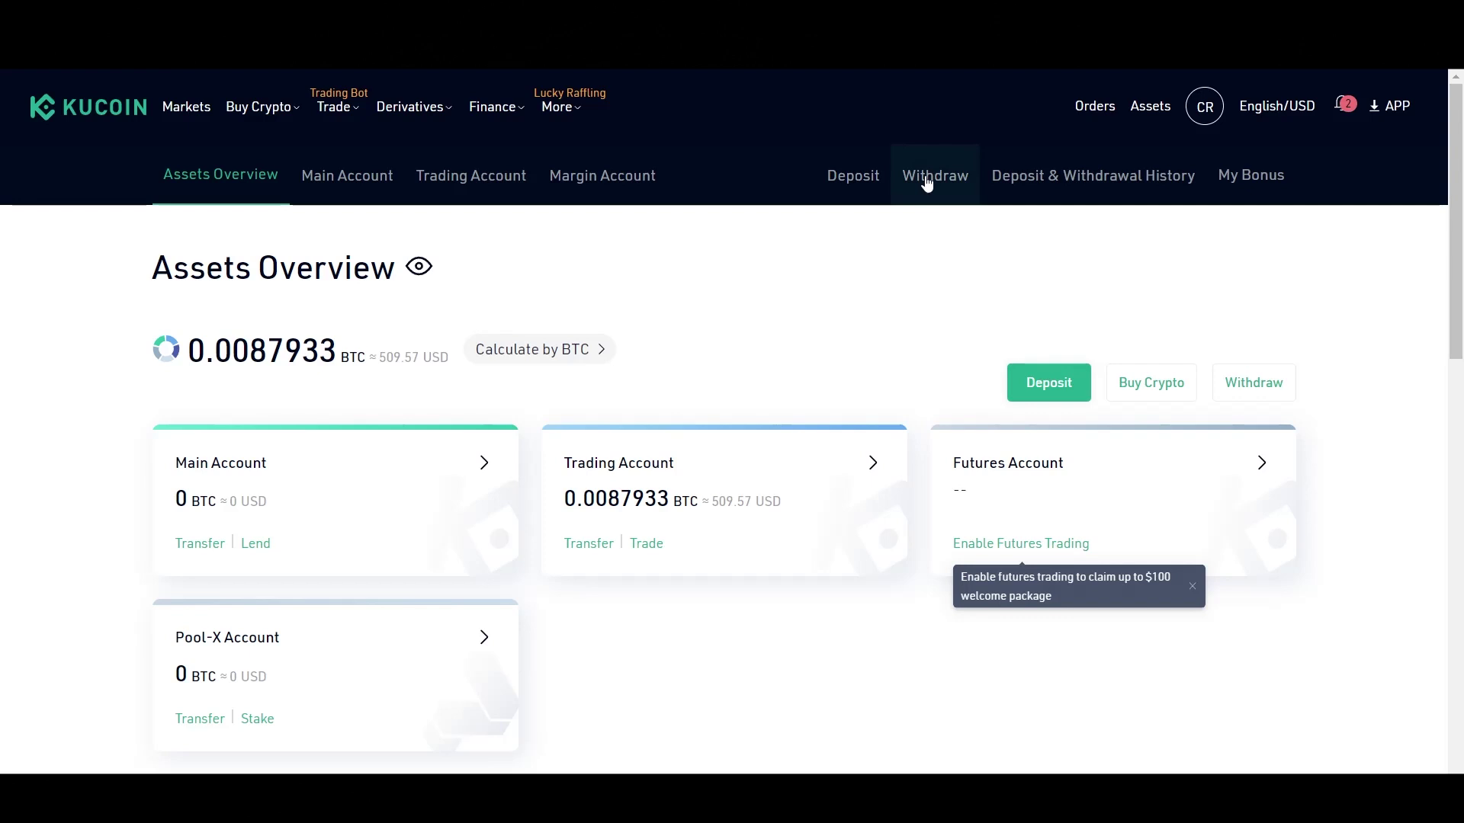
{"action": "left_click", "coordinate": [926, 181]}
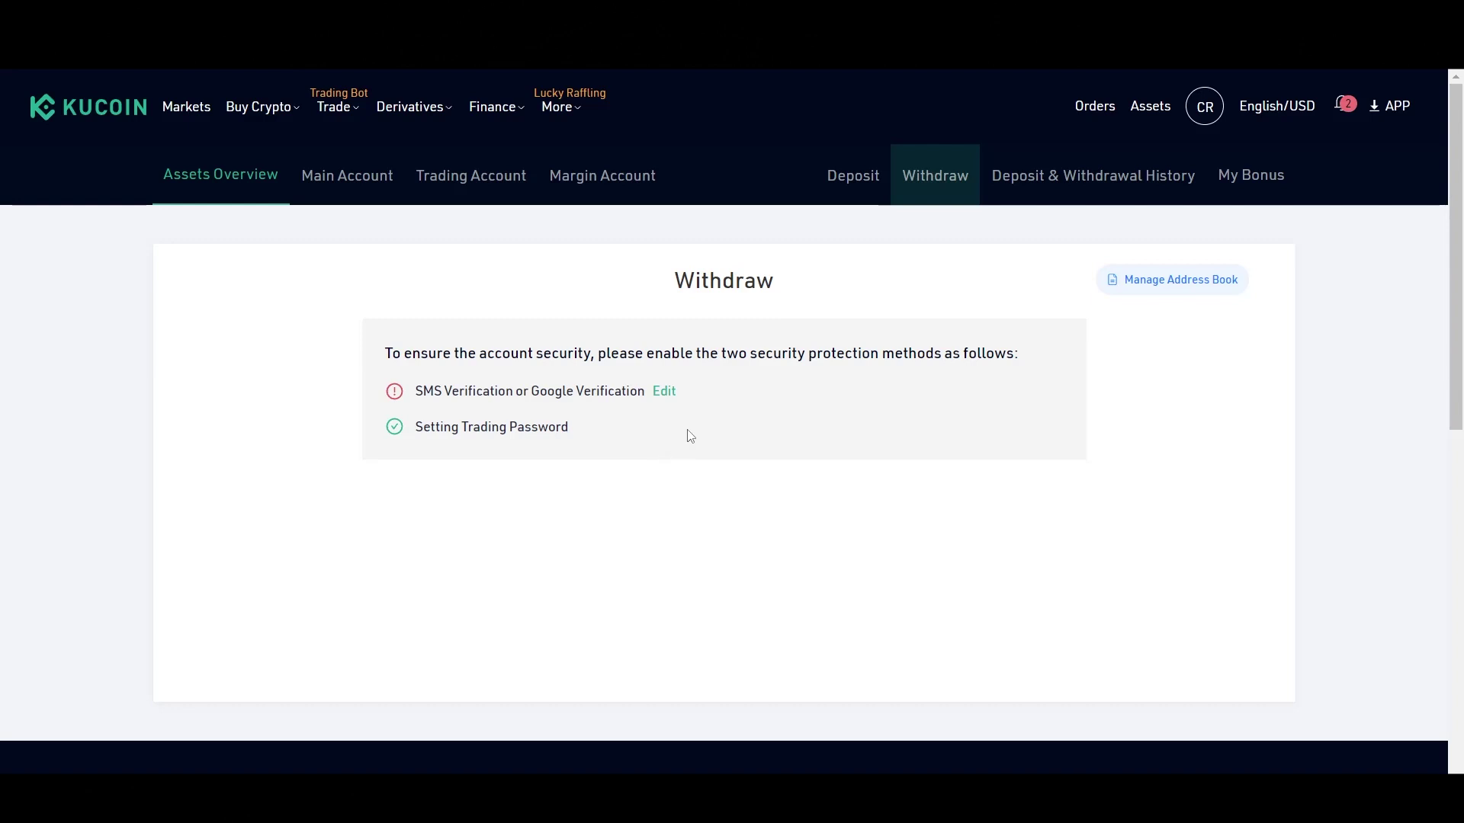
- Activate Google Verification by entering the emailed verification code, then return to the Assets Overview
{"action": "left_click", "coordinate": [669, 397]}
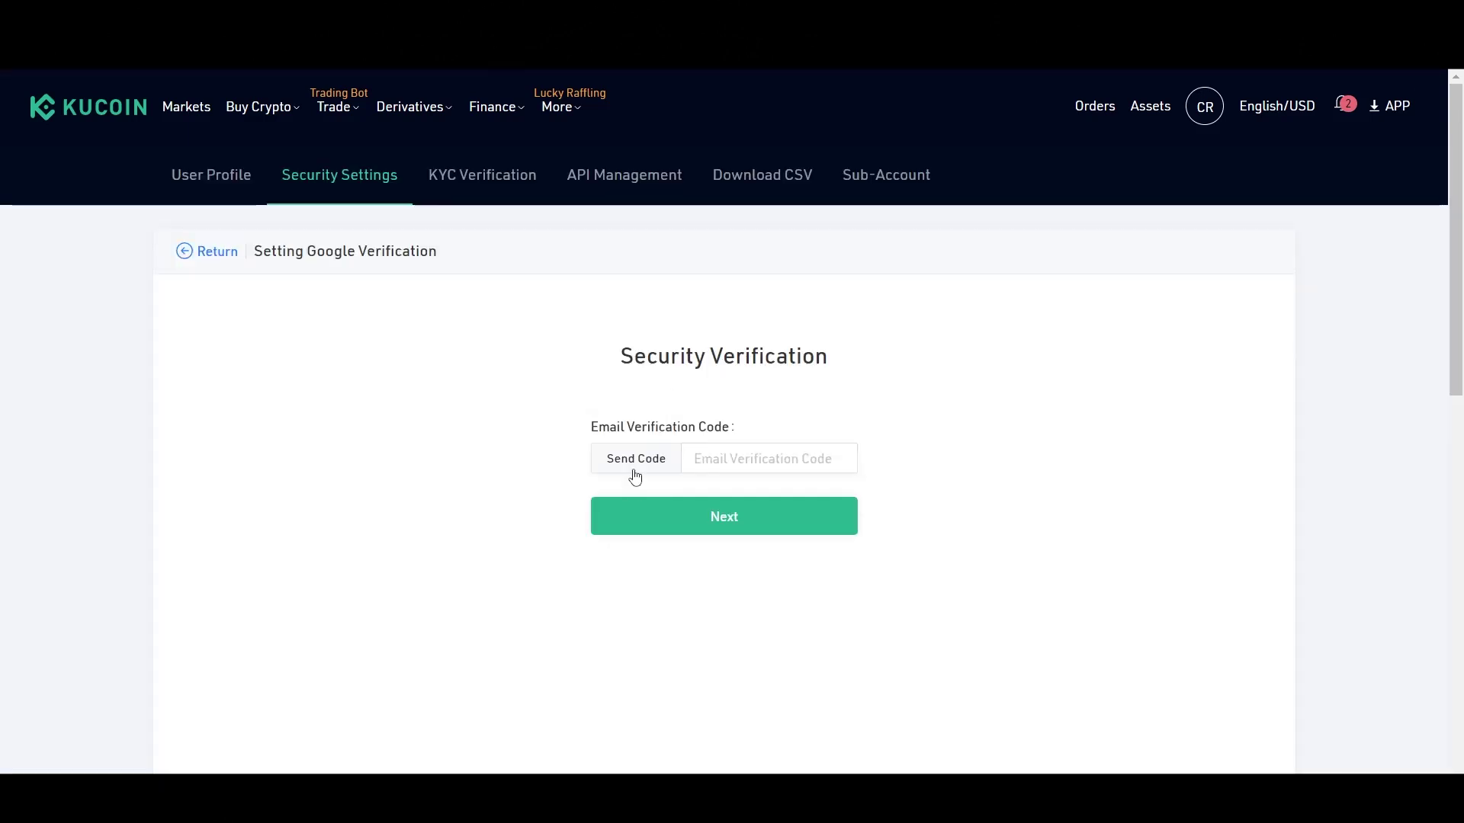
{"action": "left_click", "coordinate": [638, 459]}
{"action": "left_click", "coordinate": [731, 460]}
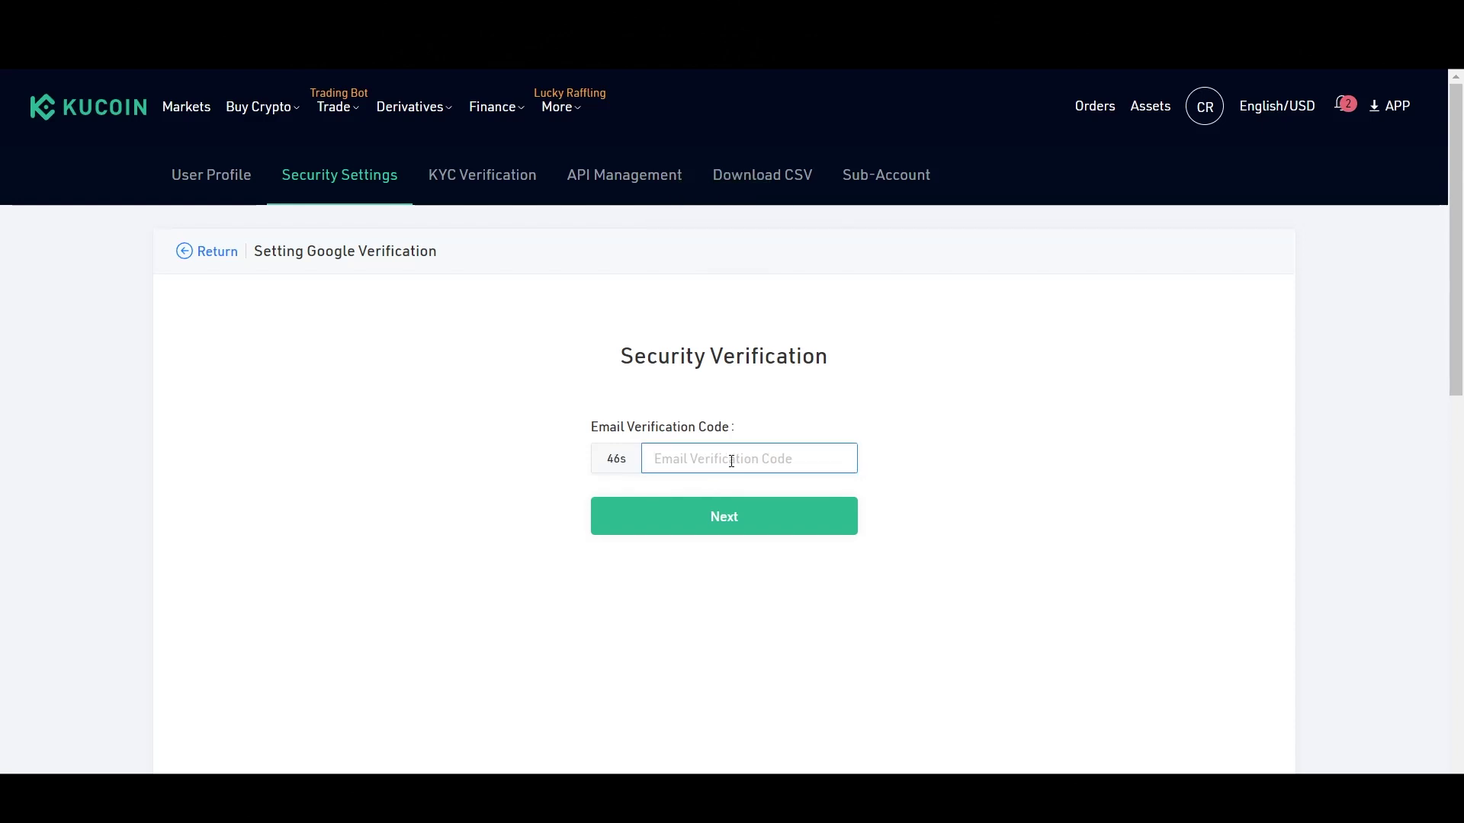
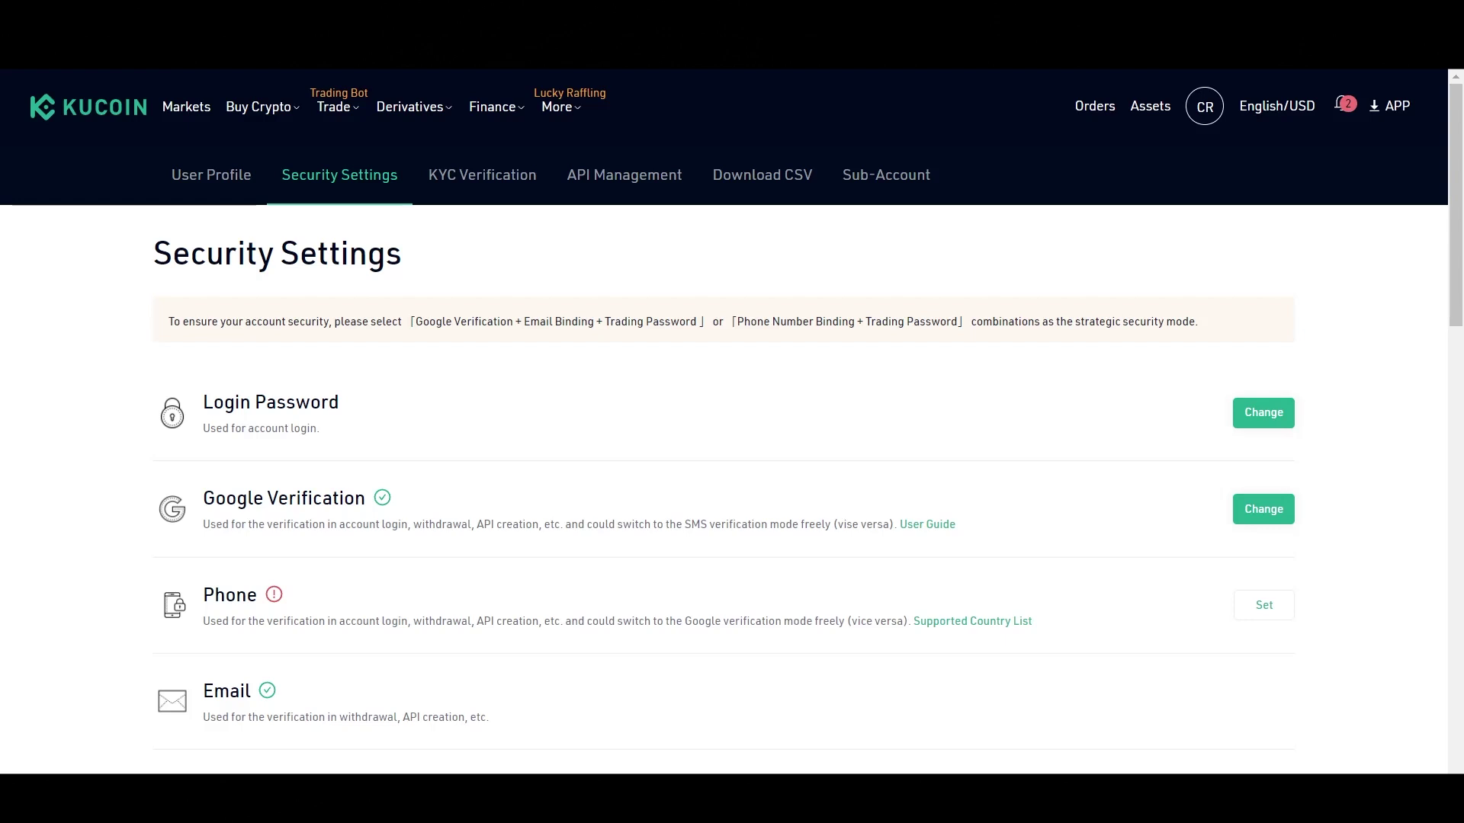
{"action": "scroll", "coordinate": [724, 457], "scroll_direction": "down", "scroll_amount": 2}
{"action": "scroll", "coordinate": [646, 551], "scroll_direction": "down", "scroll_amount": 2}
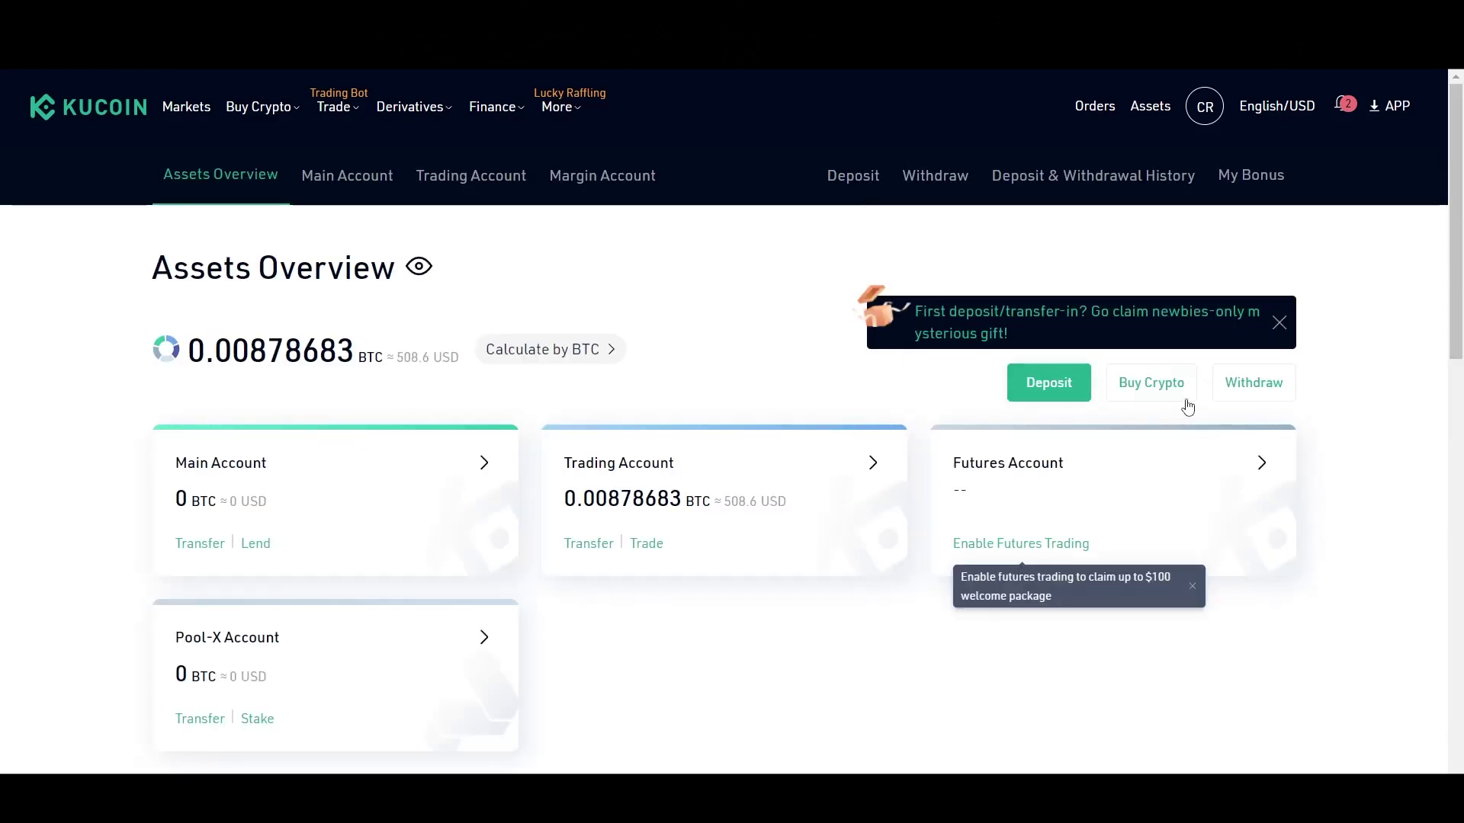
- Start a new withdrawal with MOVR selected as the coin
{"action": "left_click", "coordinate": [1253, 389]}
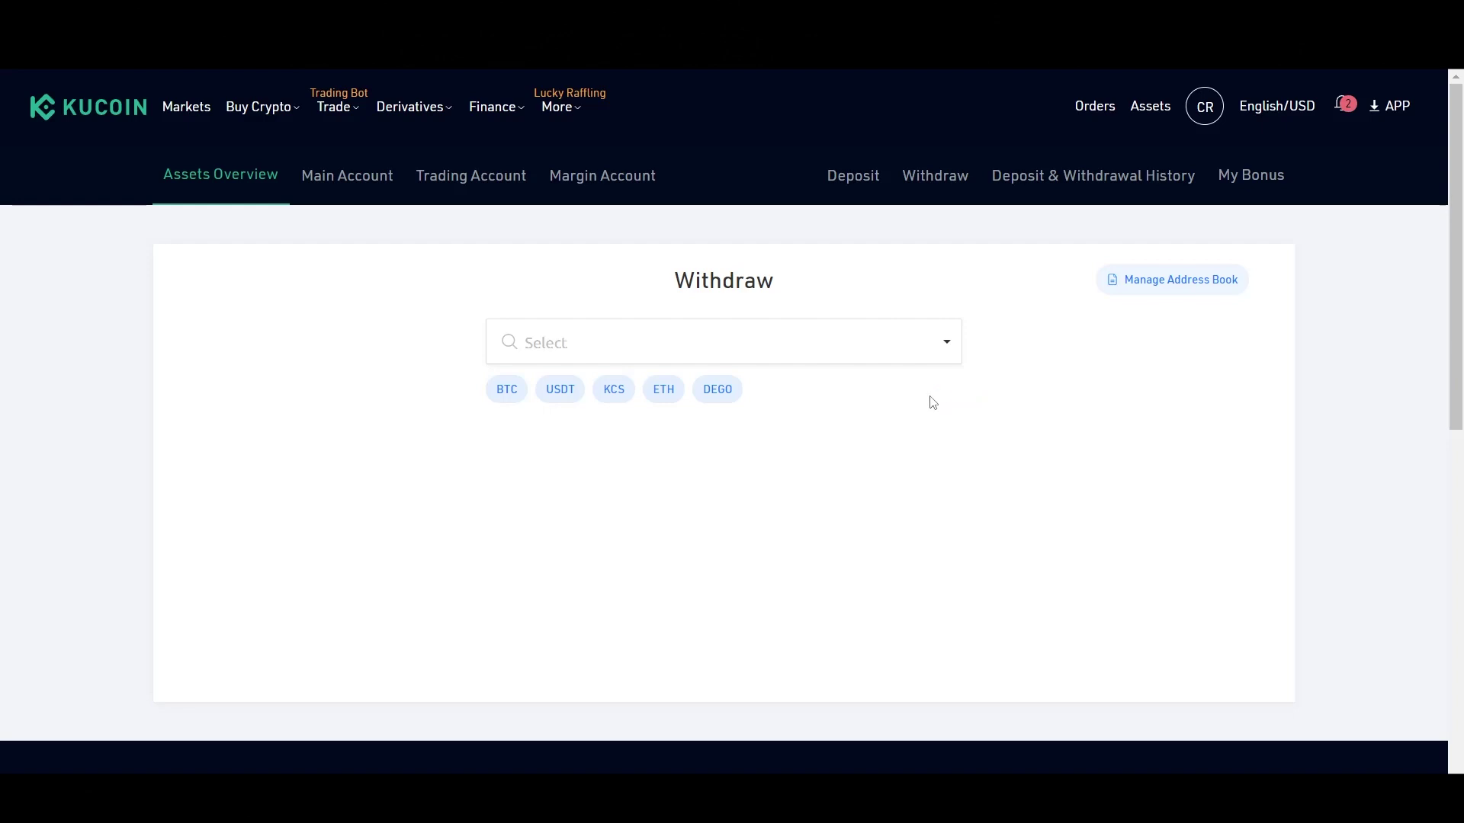
{"action": "left_click", "coordinate": [947, 348]}
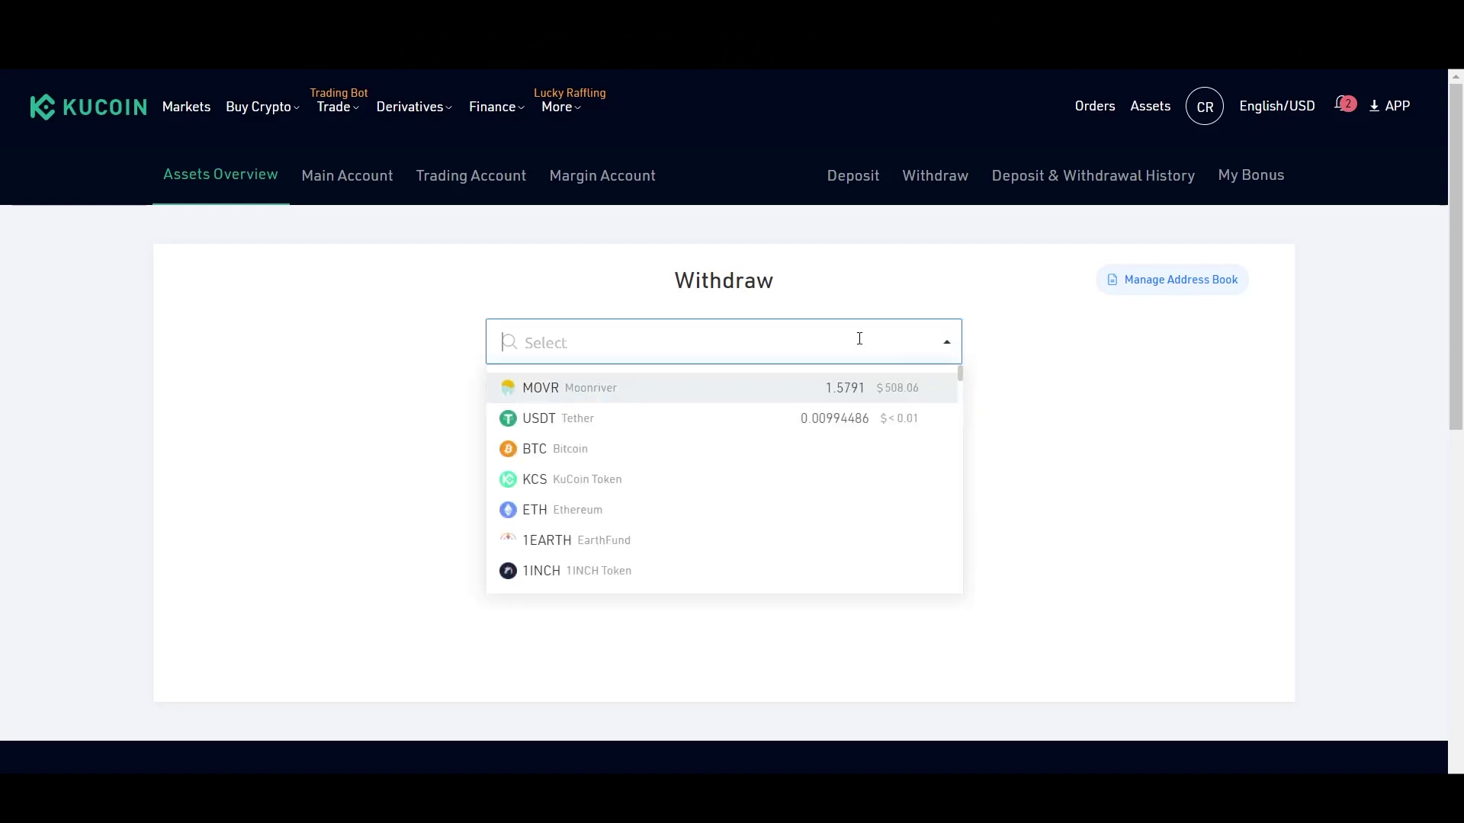
{"action": "double_click", "coordinate": [820, 389]}
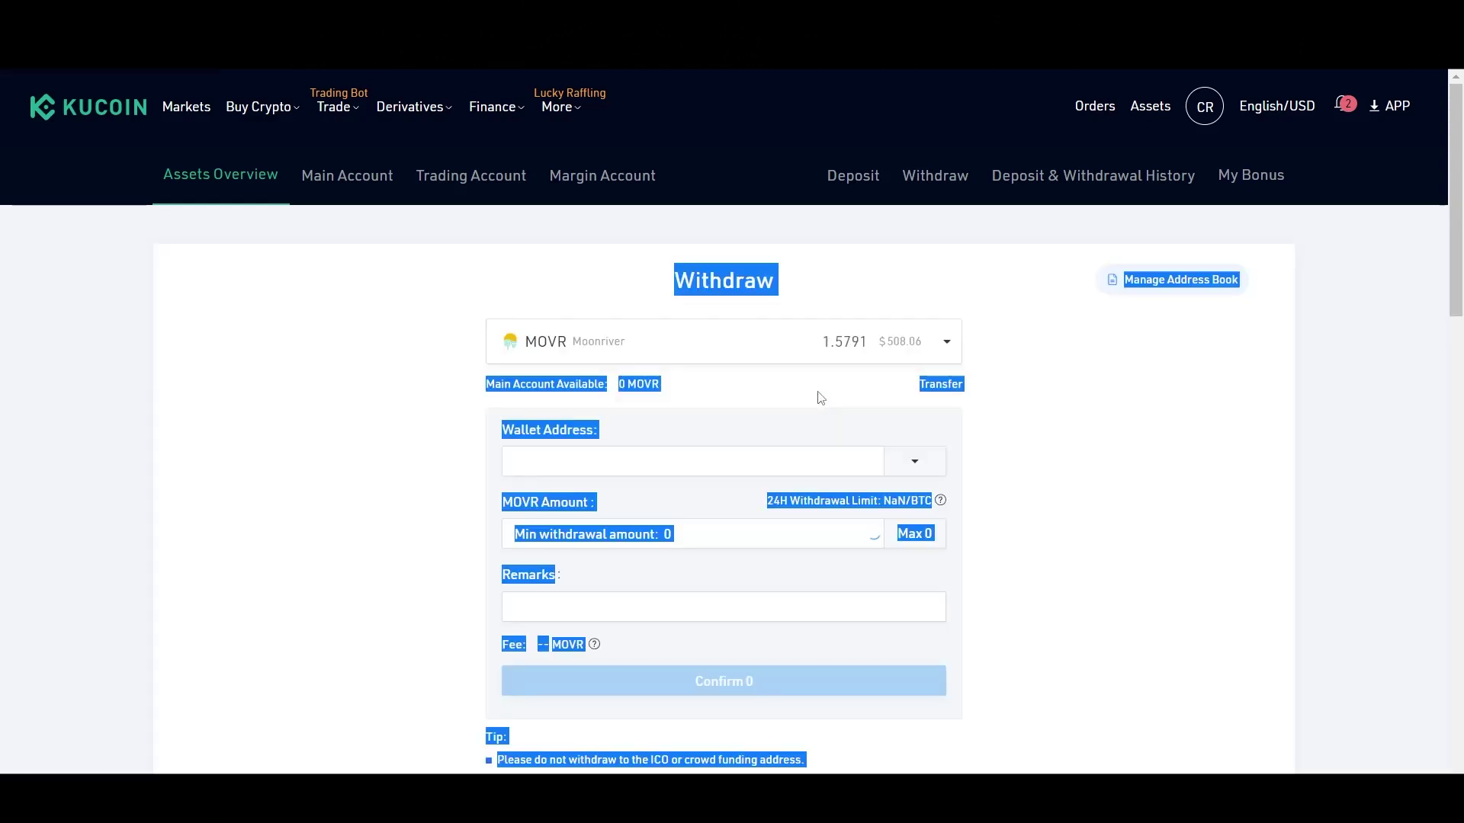
- Copy the MetaMask account's Moonriver address to the clipboard
{"action": "left_click", "coordinate": [387, 454]}
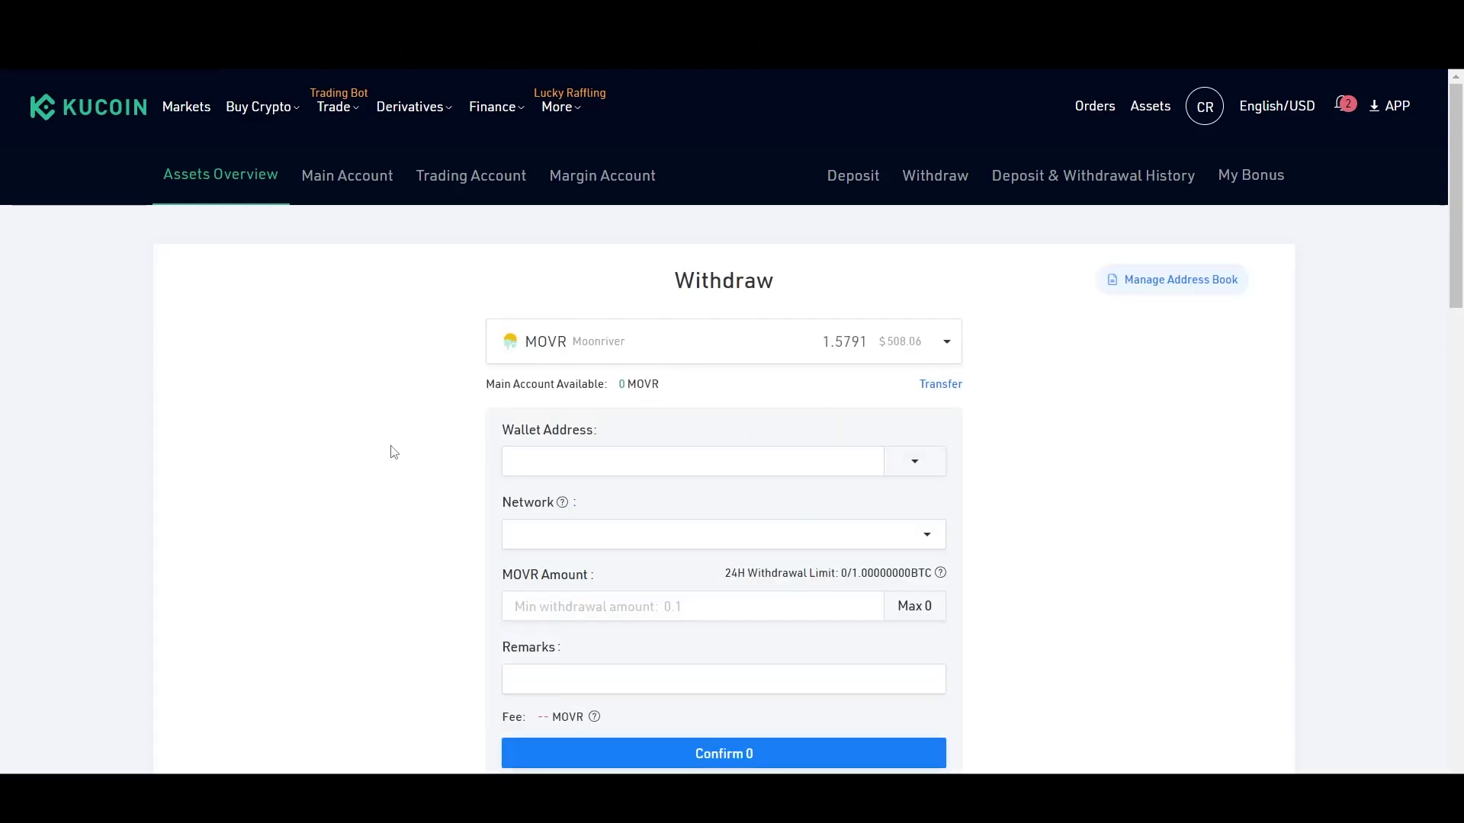
{"action": "scroll", "coordinate": [393, 452], "scroll_direction": "down", "scroll_amount": 1}
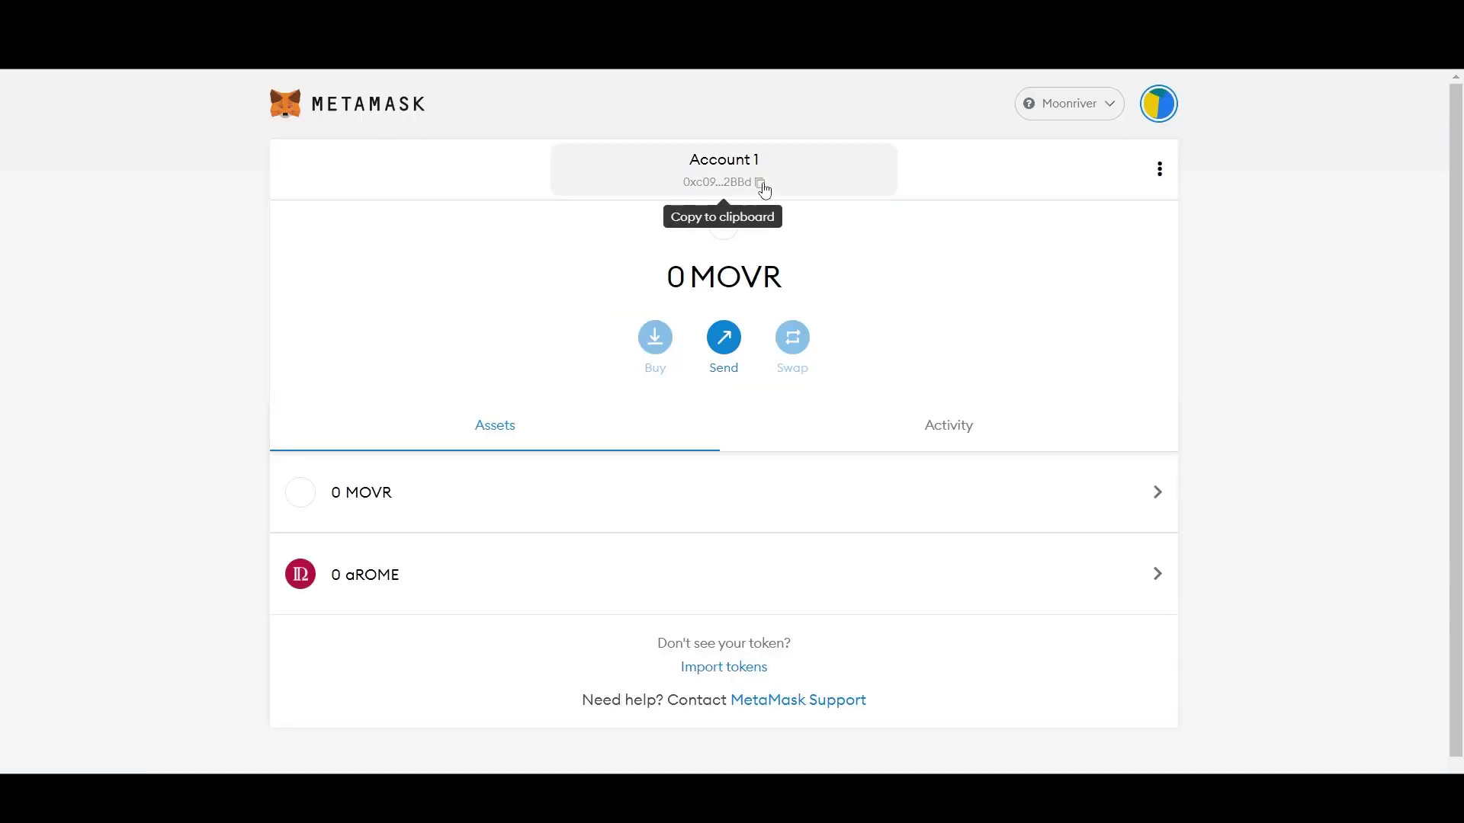
{"action": "left_click", "coordinate": [760, 183]}
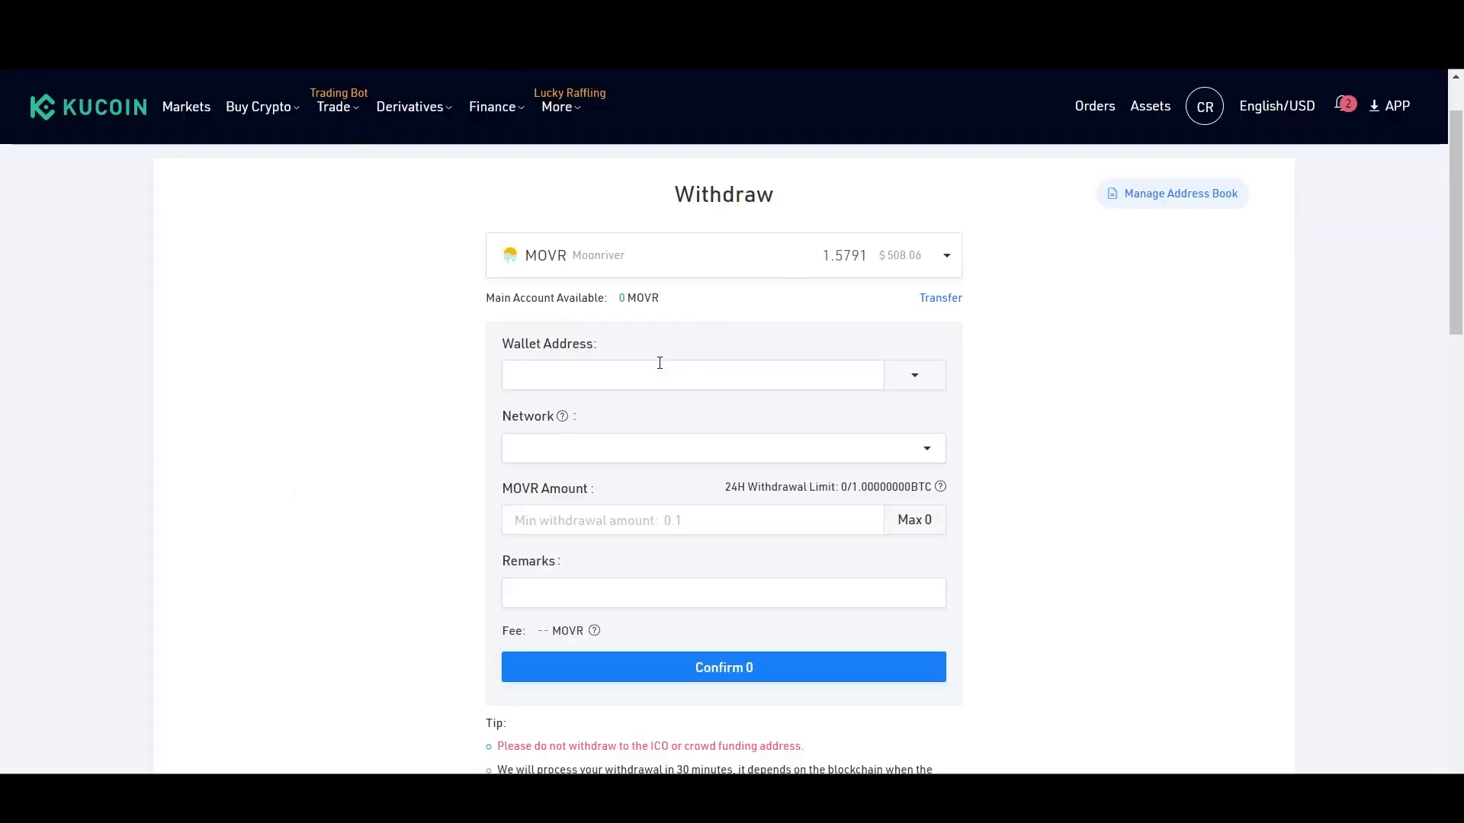
- Paste the MetaMask address as the Wallet Address and choose the MOVR network
{"action": "left_click", "coordinate": [659, 362]}
{"action": "key", "text": "ctrl+v"}
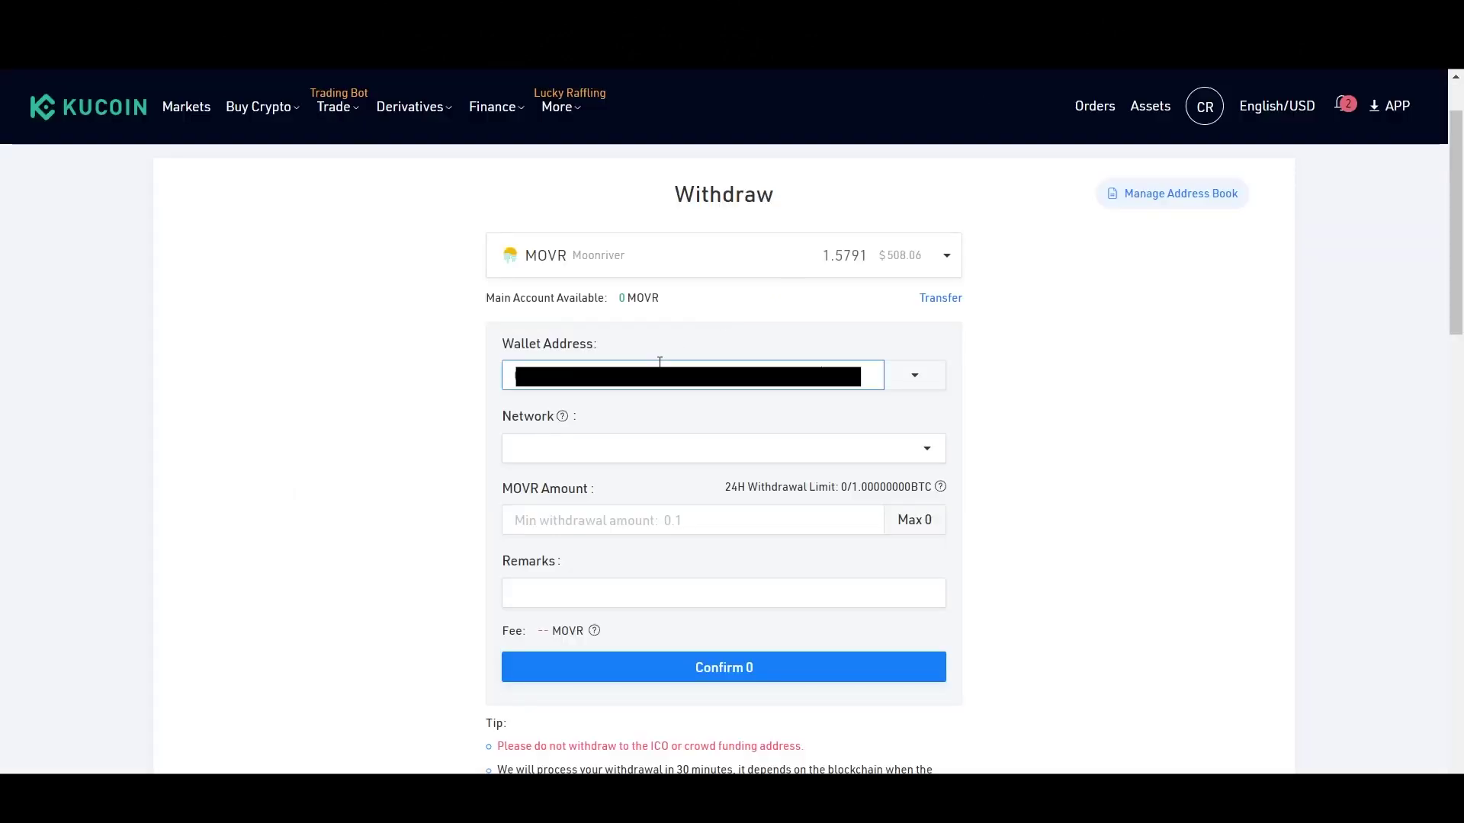
{"action": "left_click", "coordinate": [645, 450]}
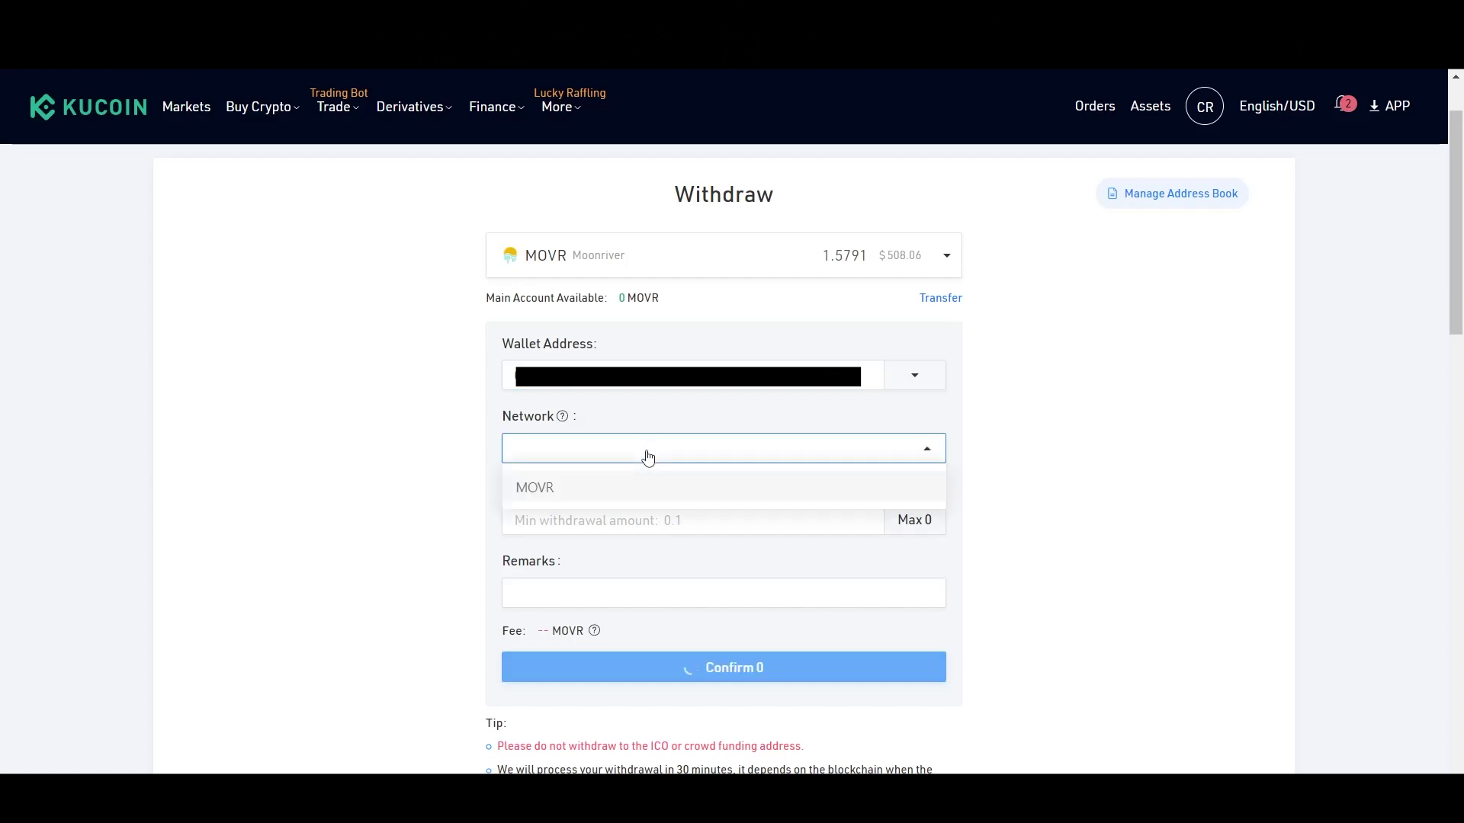
{"action": "left_click", "coordinate": [602, 491]}
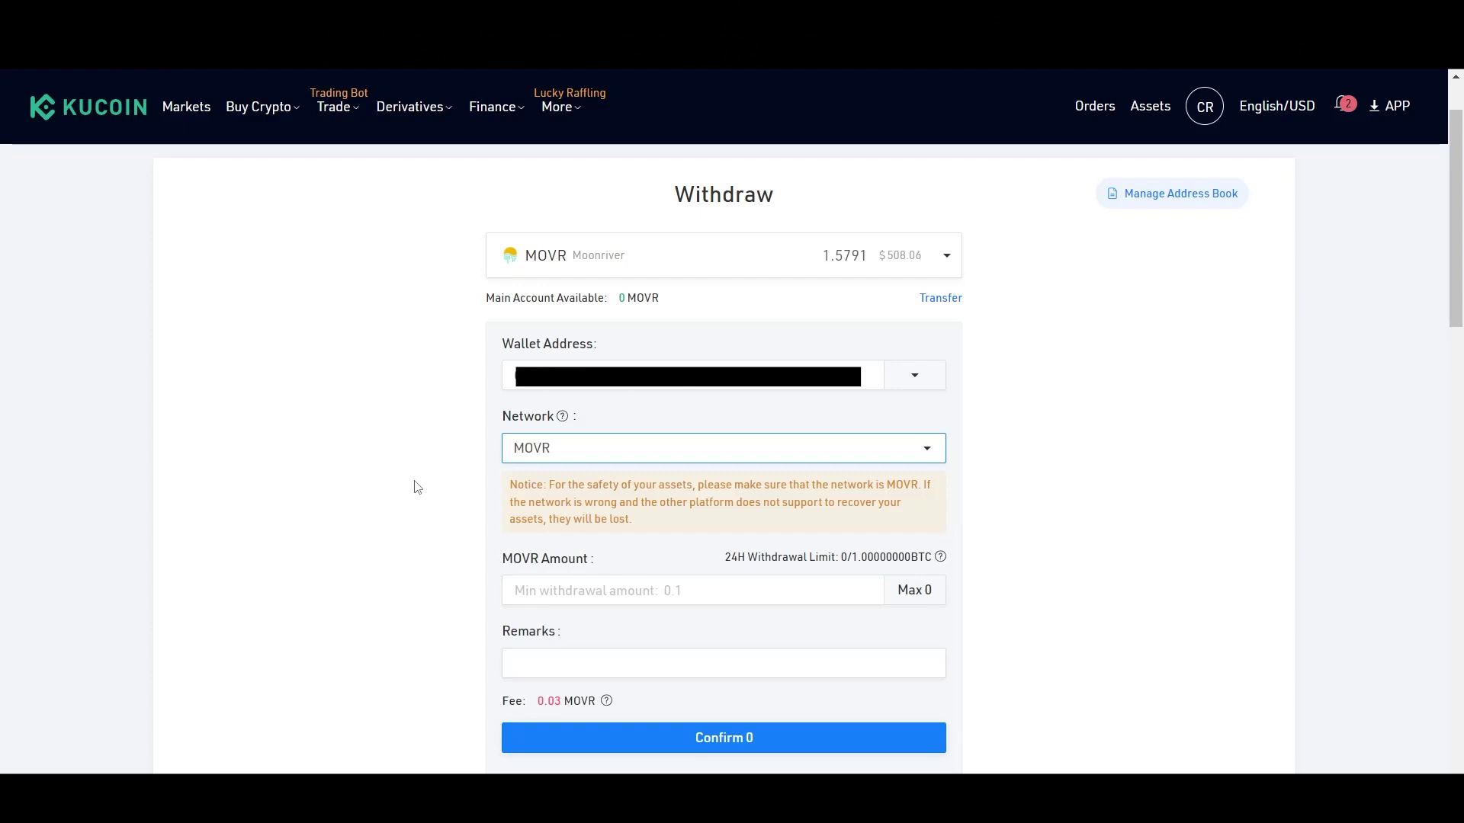
{"action": "scroll", "coordinate": [418, 487], "scroll_direction": "up", "scroll_amount": 1}
- Transfer all 1.5791 MOVR from Trading to Main Account, then set the withdrawal to the 1.54910000 maximum
{"action": "left_click", "coordinate": [949, 320]}
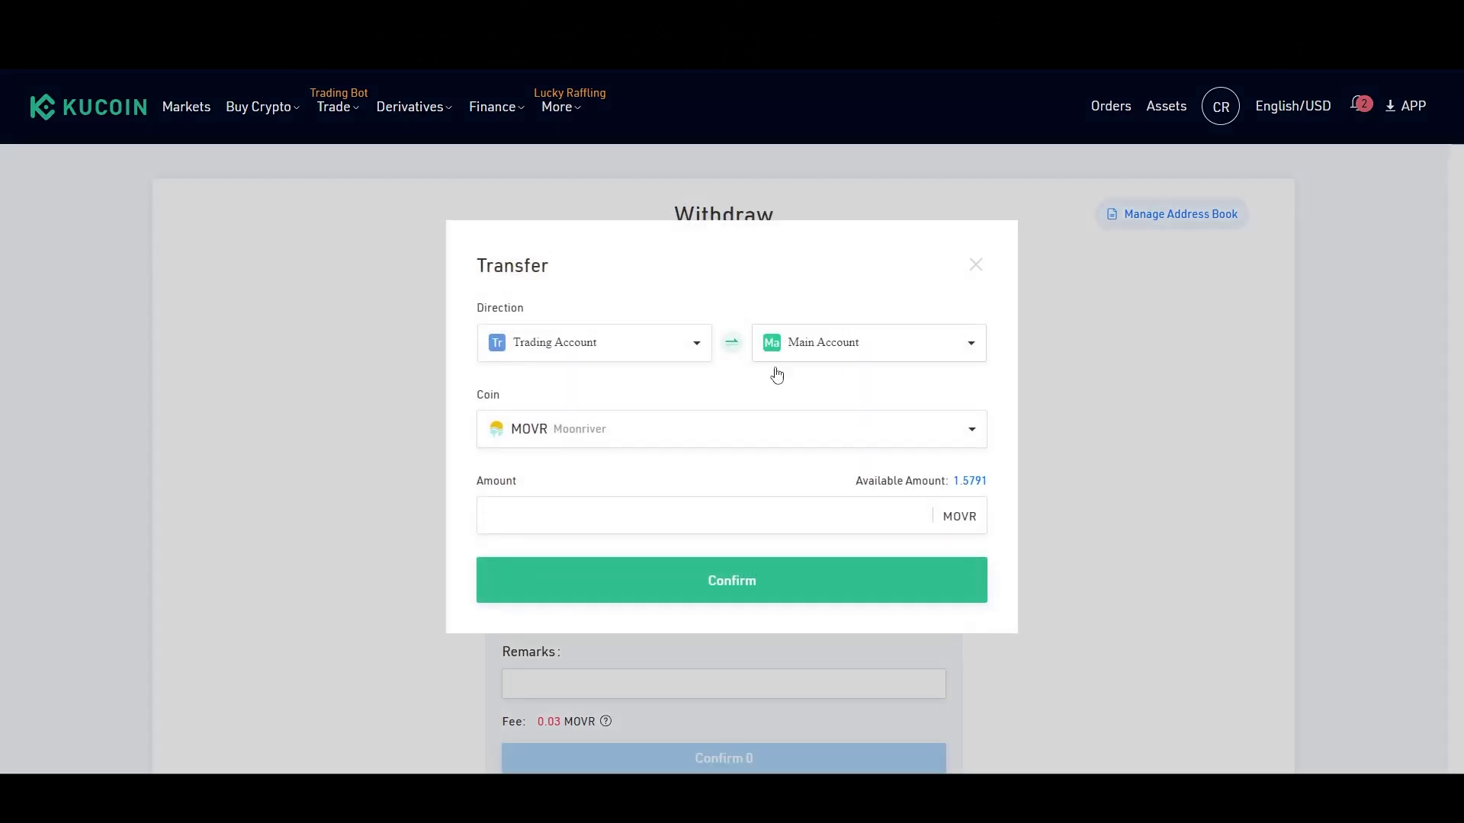
{"action": "left_click", "coordinate": [975, 482]}
{"action": "left_click", "coordinate": [820, 582]}
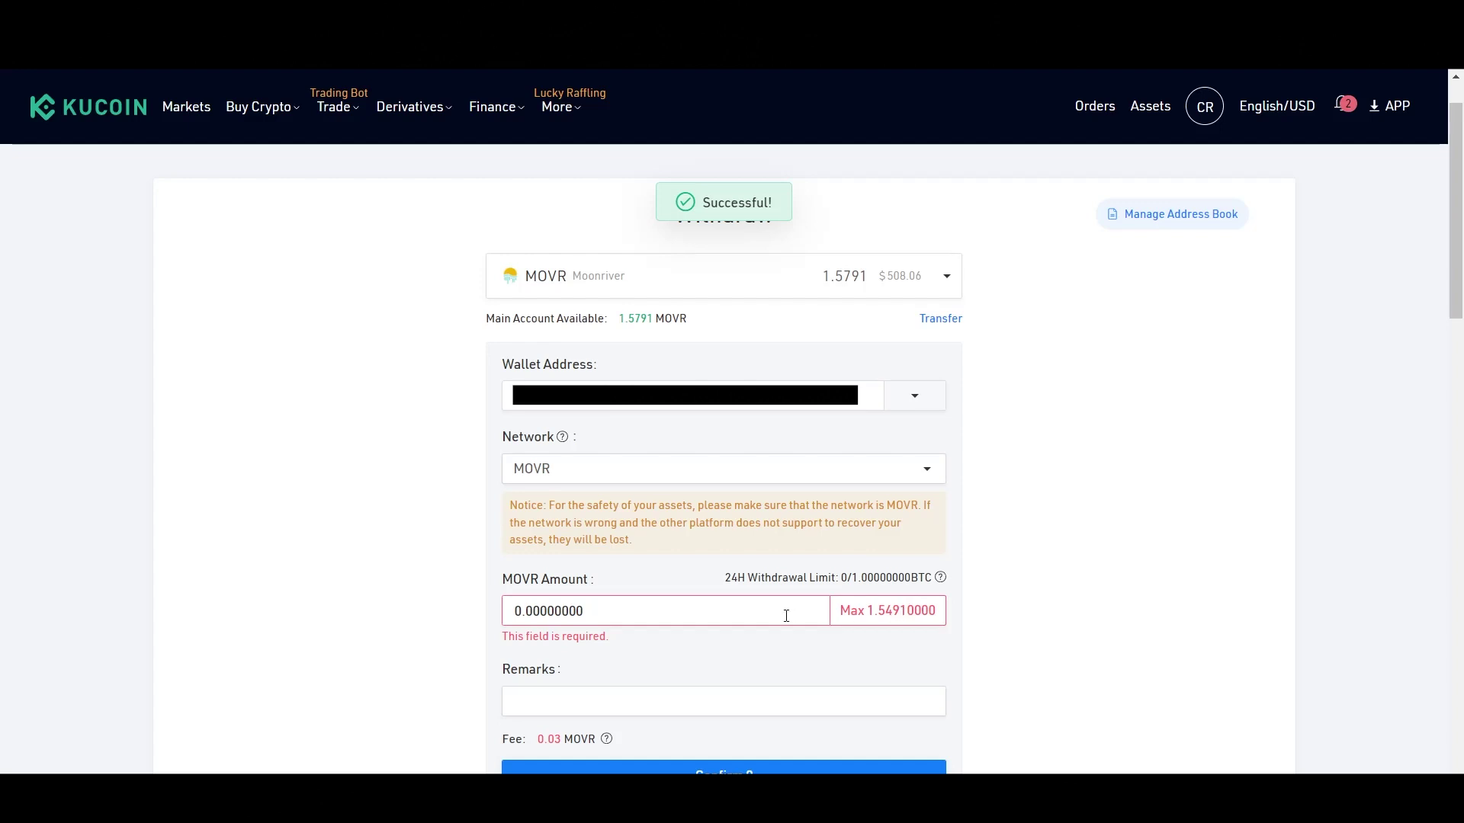
{"action": "left_click", "coordinate": [869, 614]}
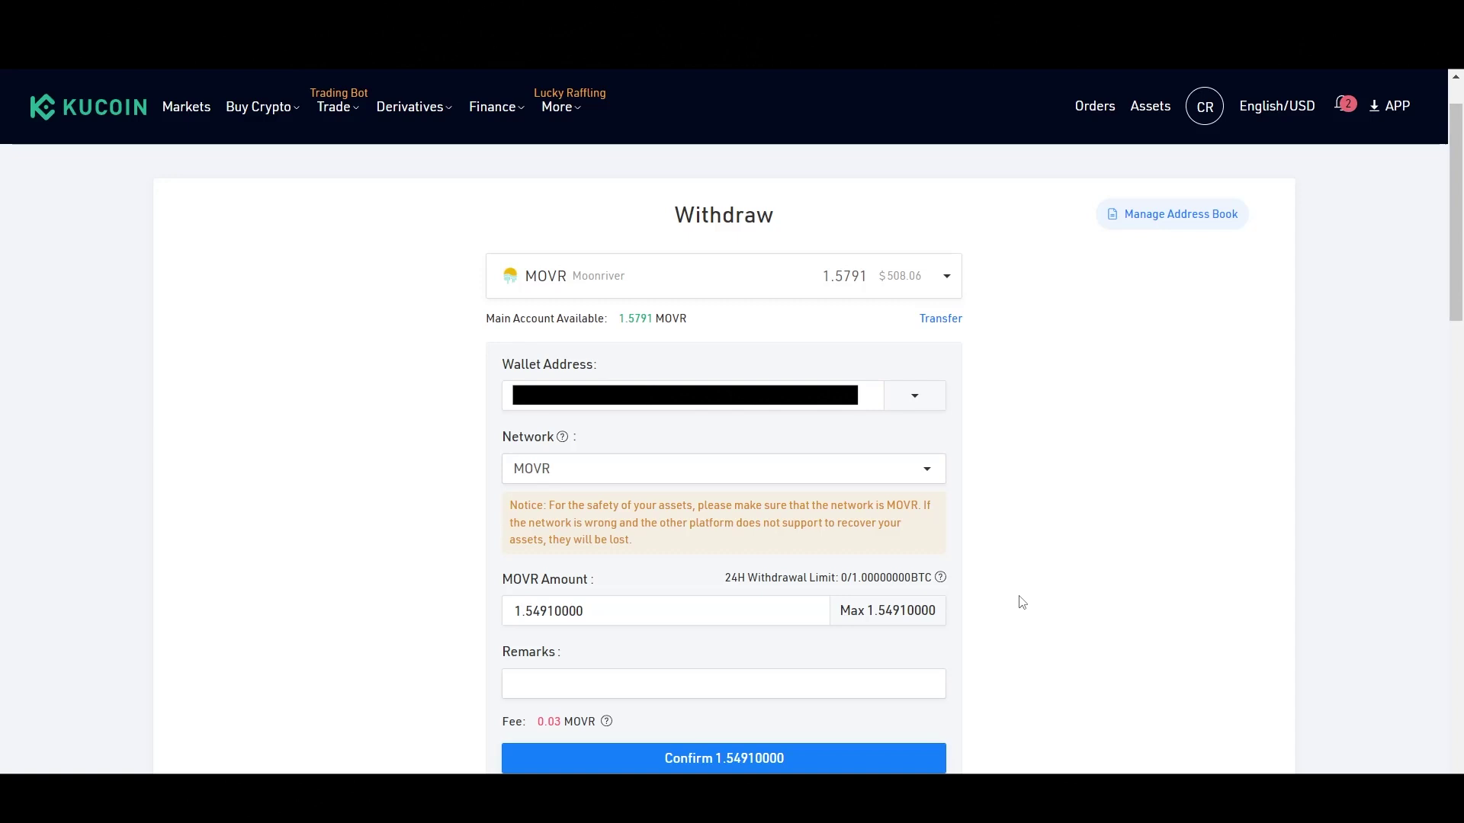
- Confirm the 1.5491 MOVR withdrawal and approve its summary
{"action": "scroll", "coordinate": [1022, 602], "scroll_direction": "down", "scroll_amount": 1}
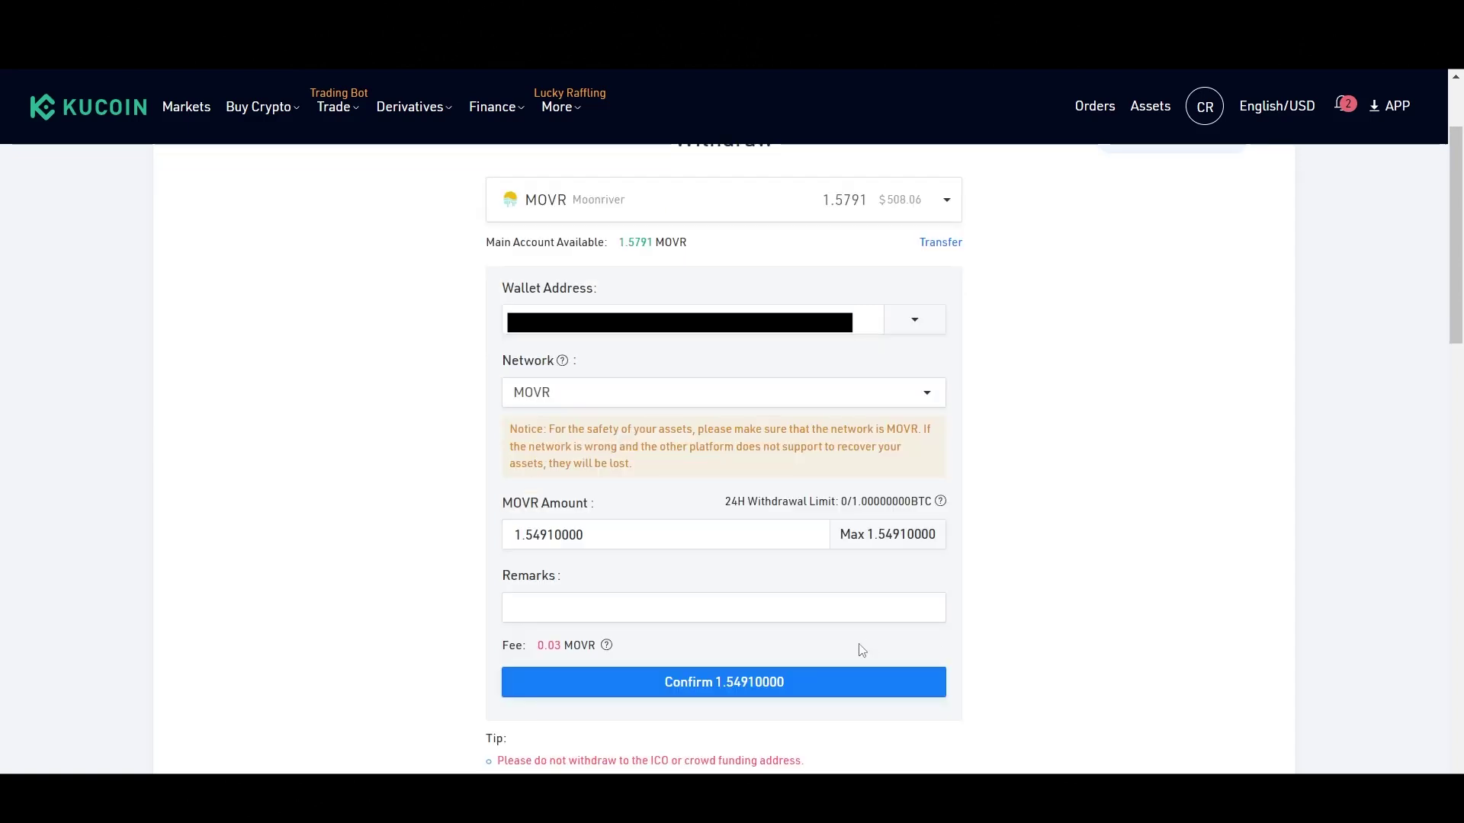
{"action": "left_click", "coordinate": [819, 691]}
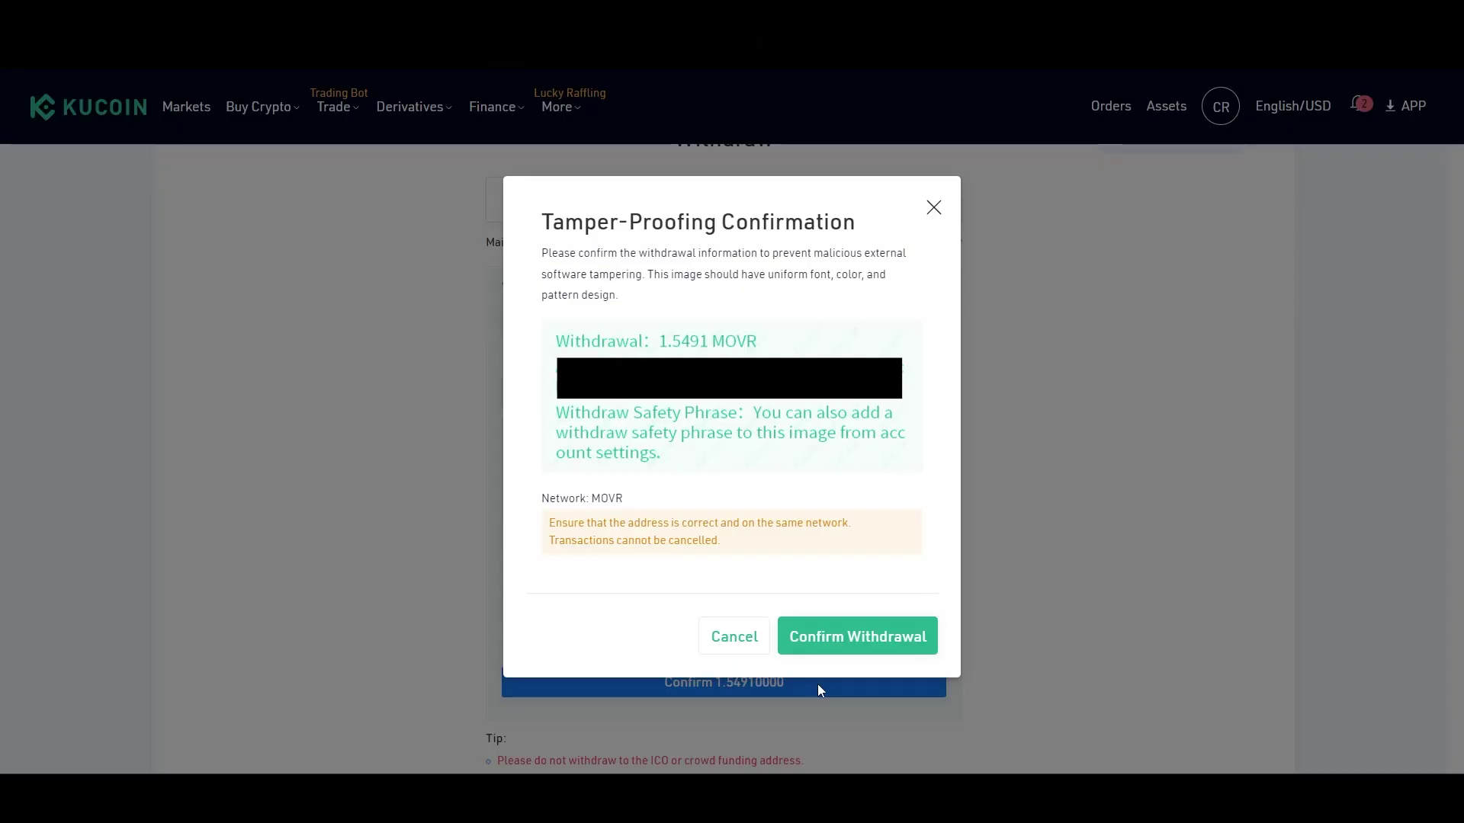
{"action": "left_click", "coordinate": [850, 652]}
- Fill in the emailed verification code and the 2-FA code in the security check
{"action": "left_click", "coordinate": [631, 439]}
{"action": "left_click", "coordinate": [710, 441]}
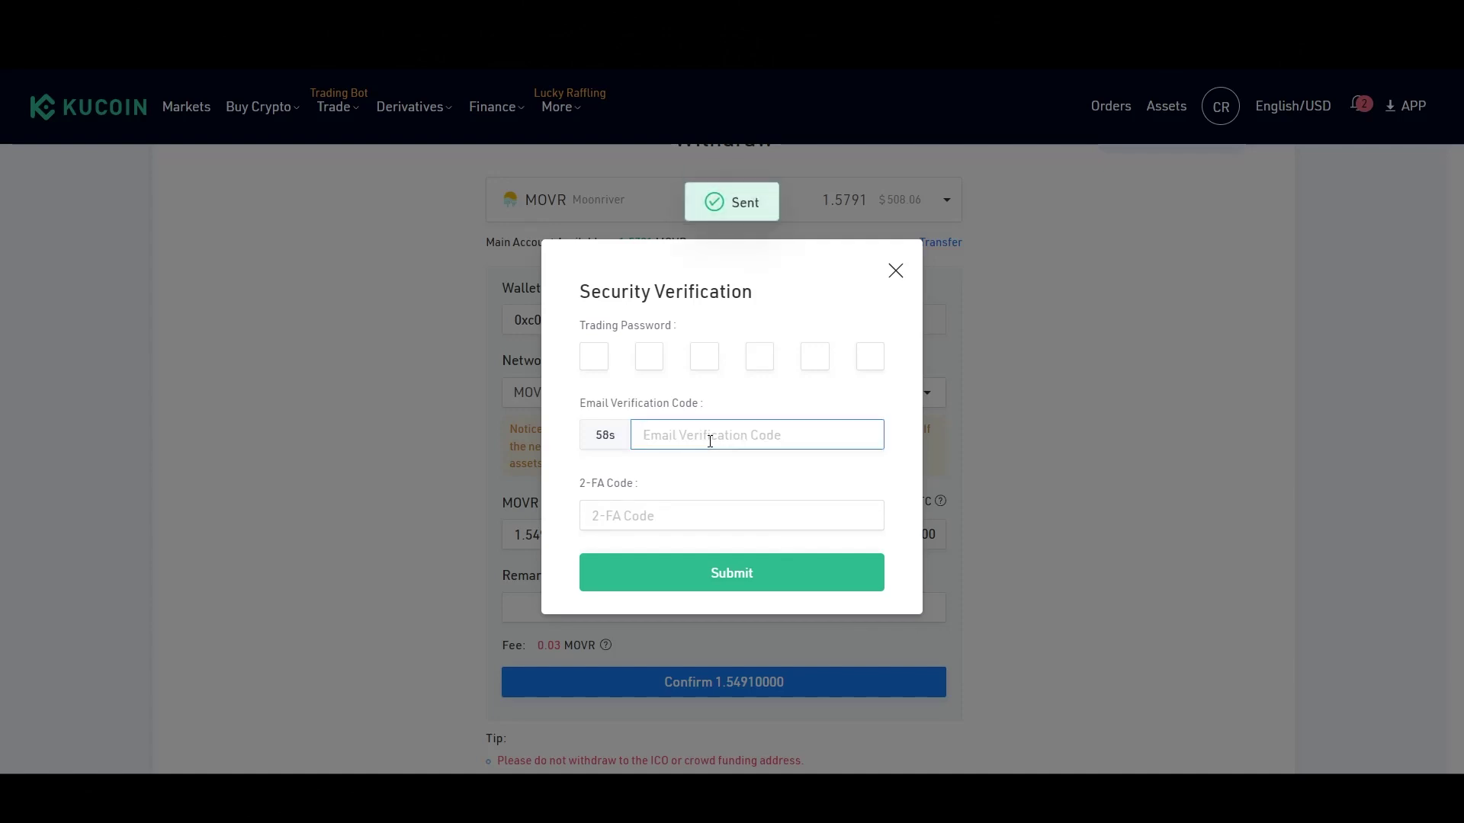
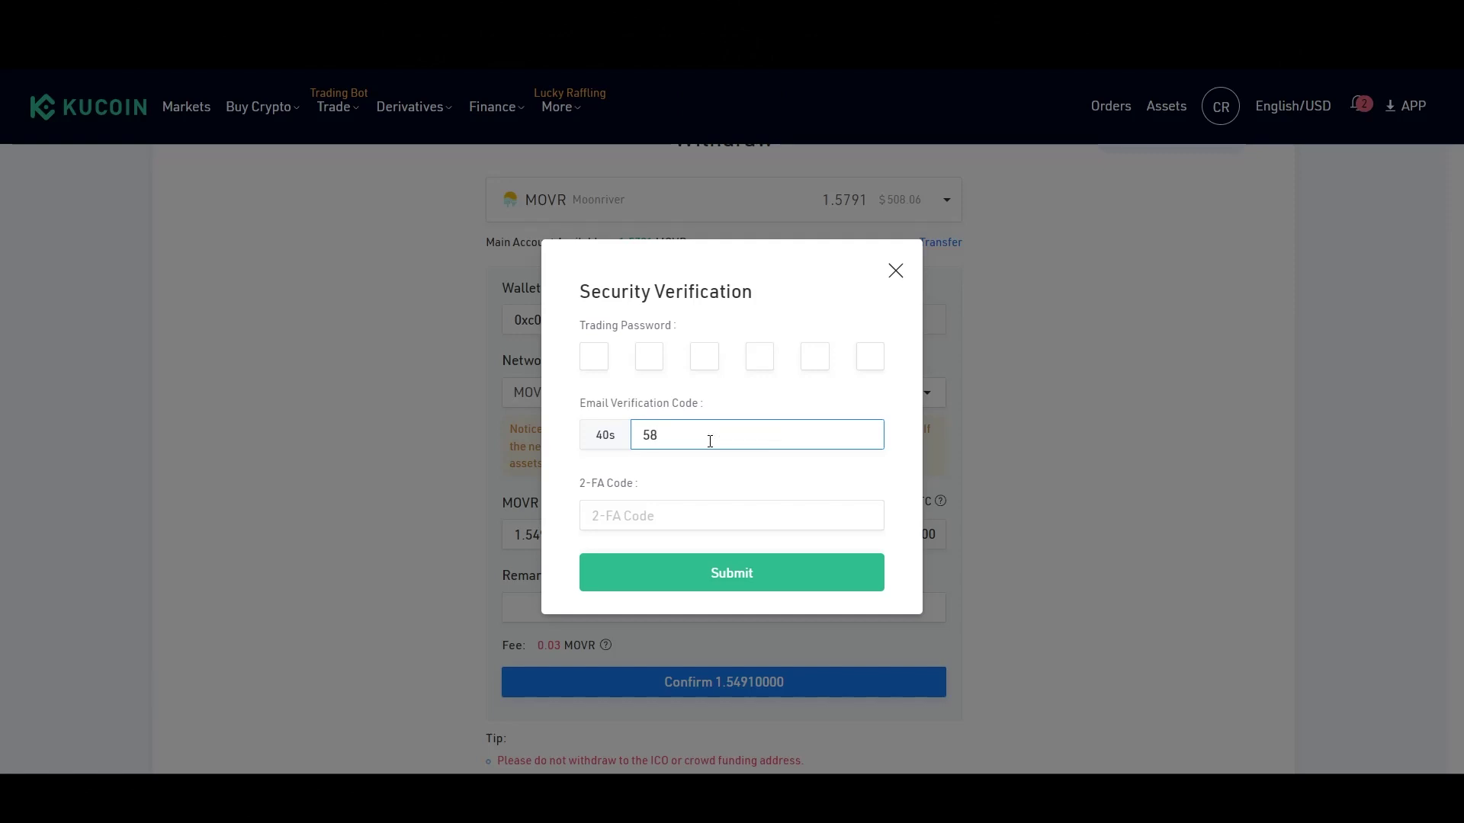
{"action": "key", "text": "Tab"}
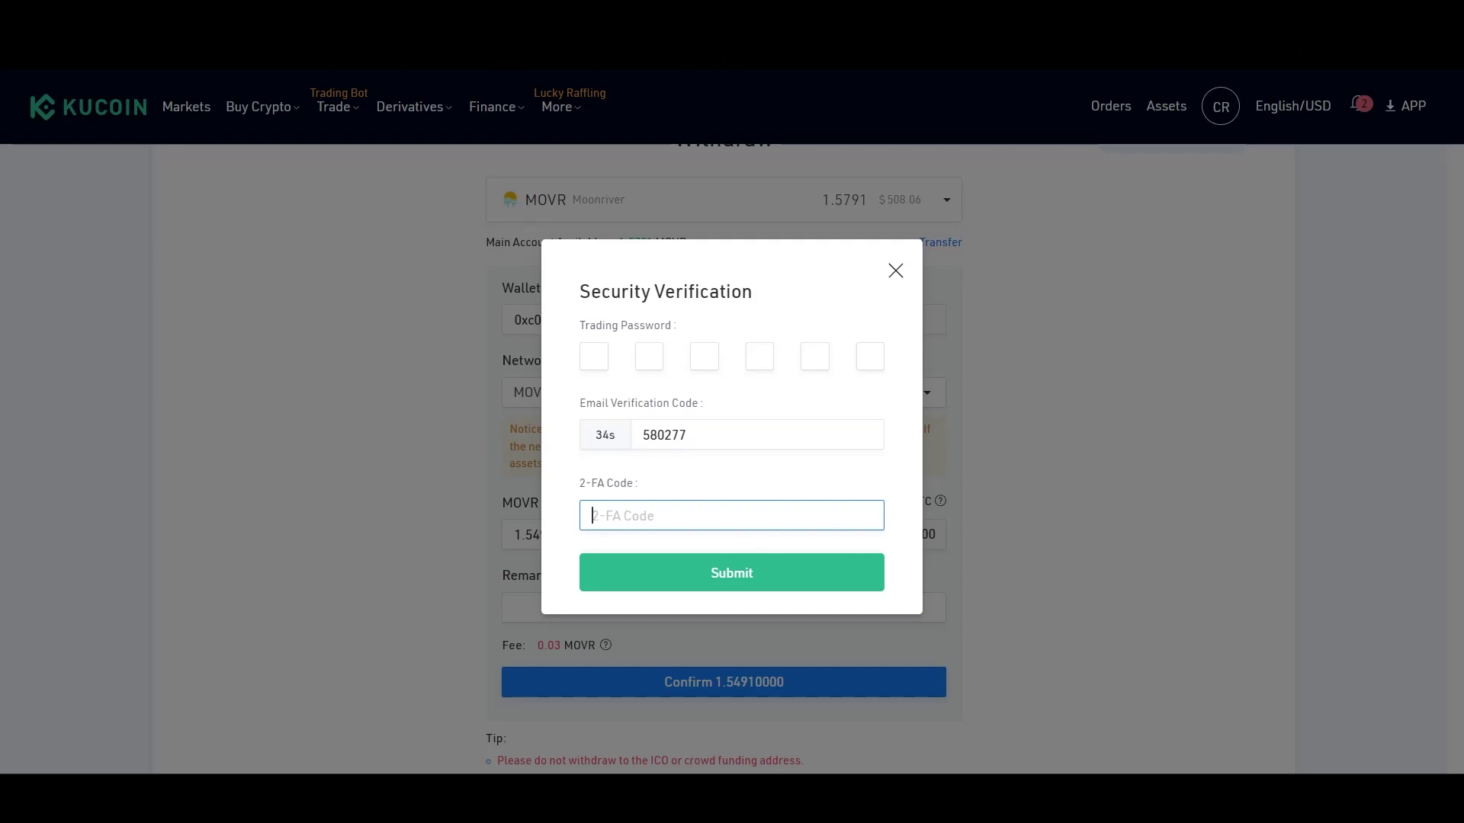
- Enter the six-digit trading password and submit the 1.5491 MOVR withdrawal
{"action": "left_click", "coordinate": [778, 576]}
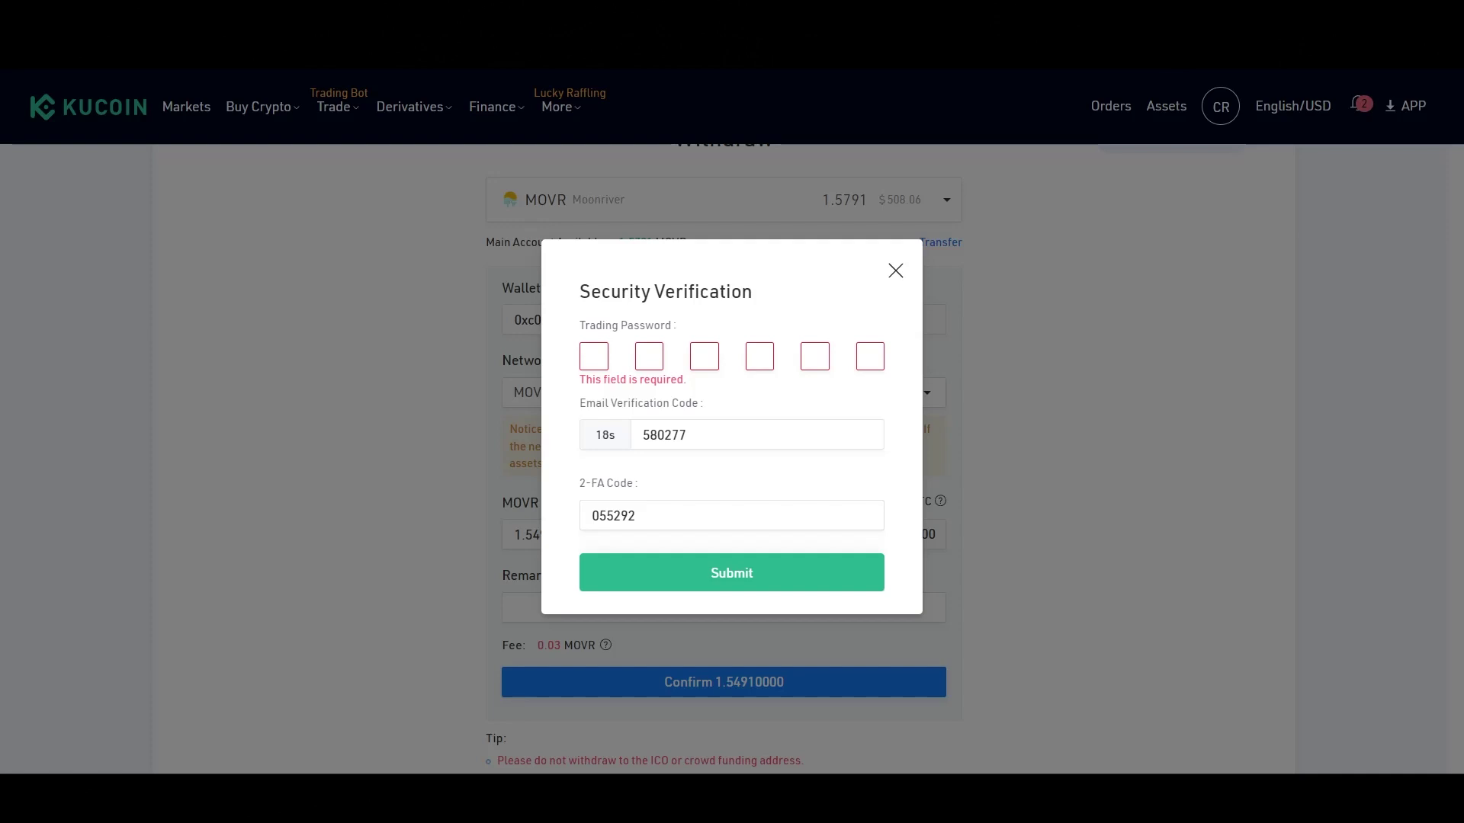
{"action": "left_click", "coordinate": [594, 356]}
{"action": "type", "text": "***"}
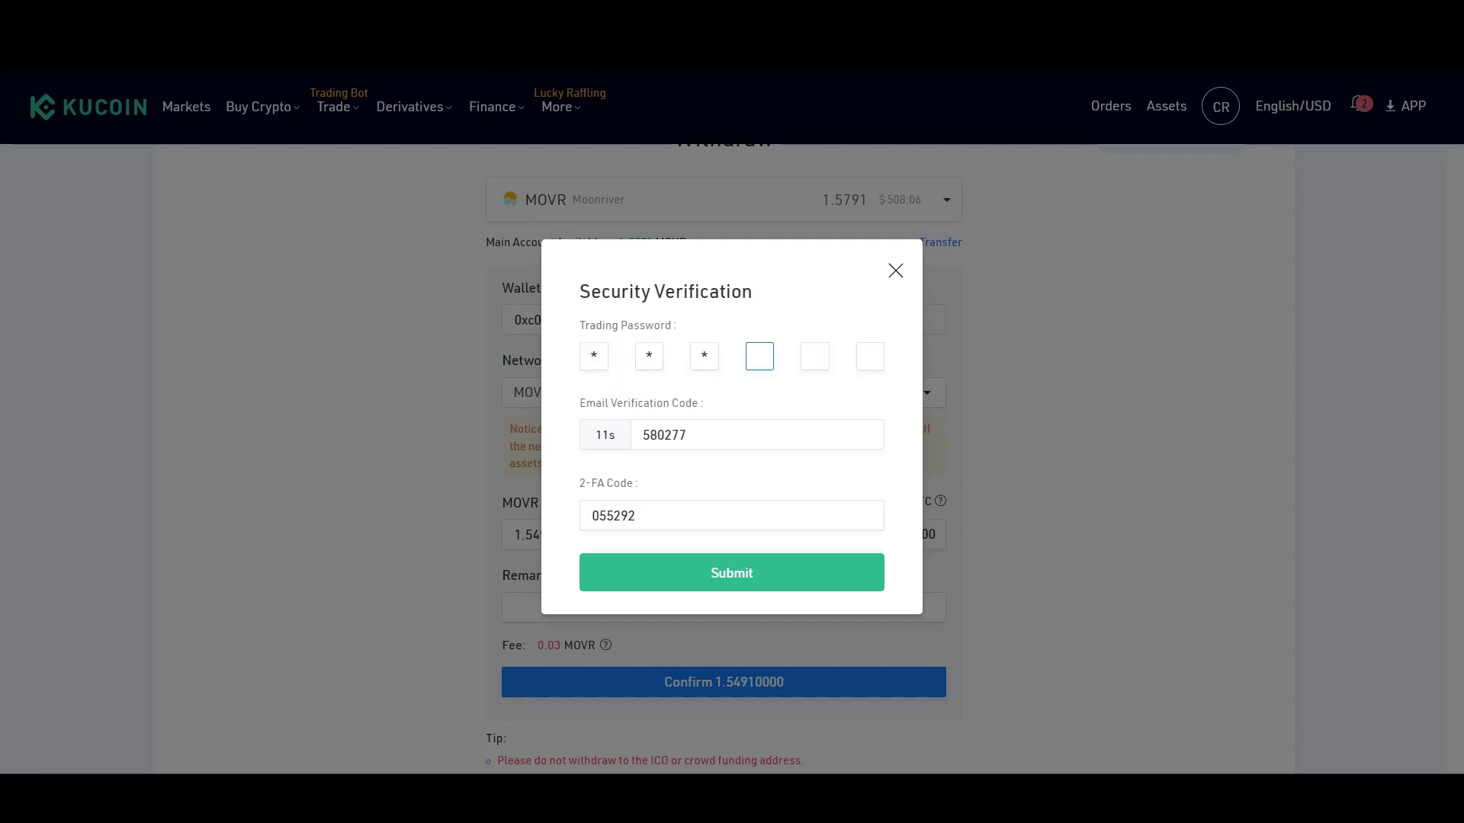
{"action": "type", "text": "***"}
{"action": "key", "text": "Return"}
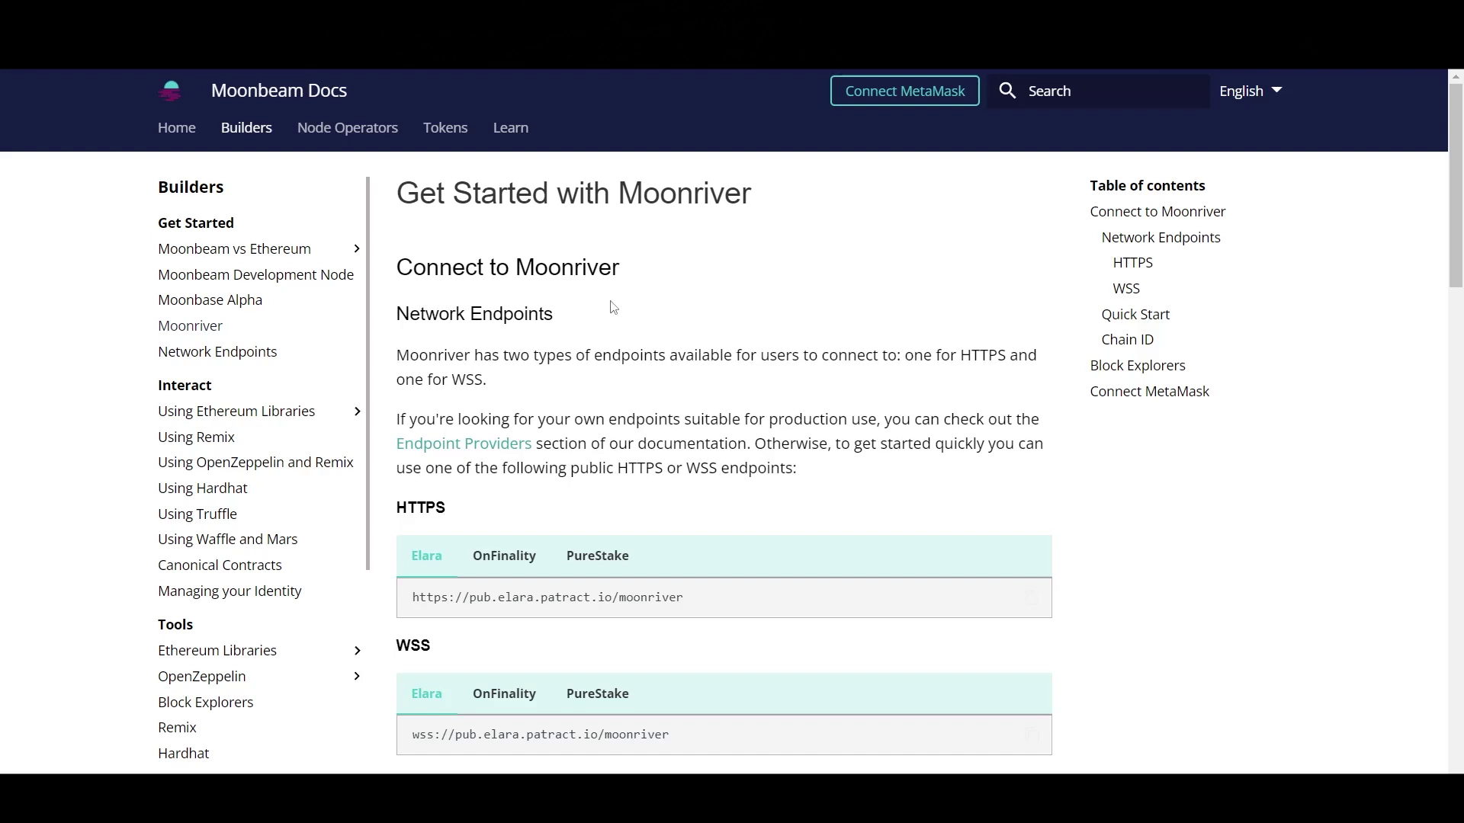
- Scroll to the Connect MetaMask section showing the RPC URL, ChainID 1285 (0x505) and symbol MOVR
{"action": "scroll", "coordinate": [656, 317], "scroll_direction": "down", "scroll_amount": 4}
{"action": "scroll", "coordinate": [656, 317], "scroll_direction": "down", "scroll_amount": 13}
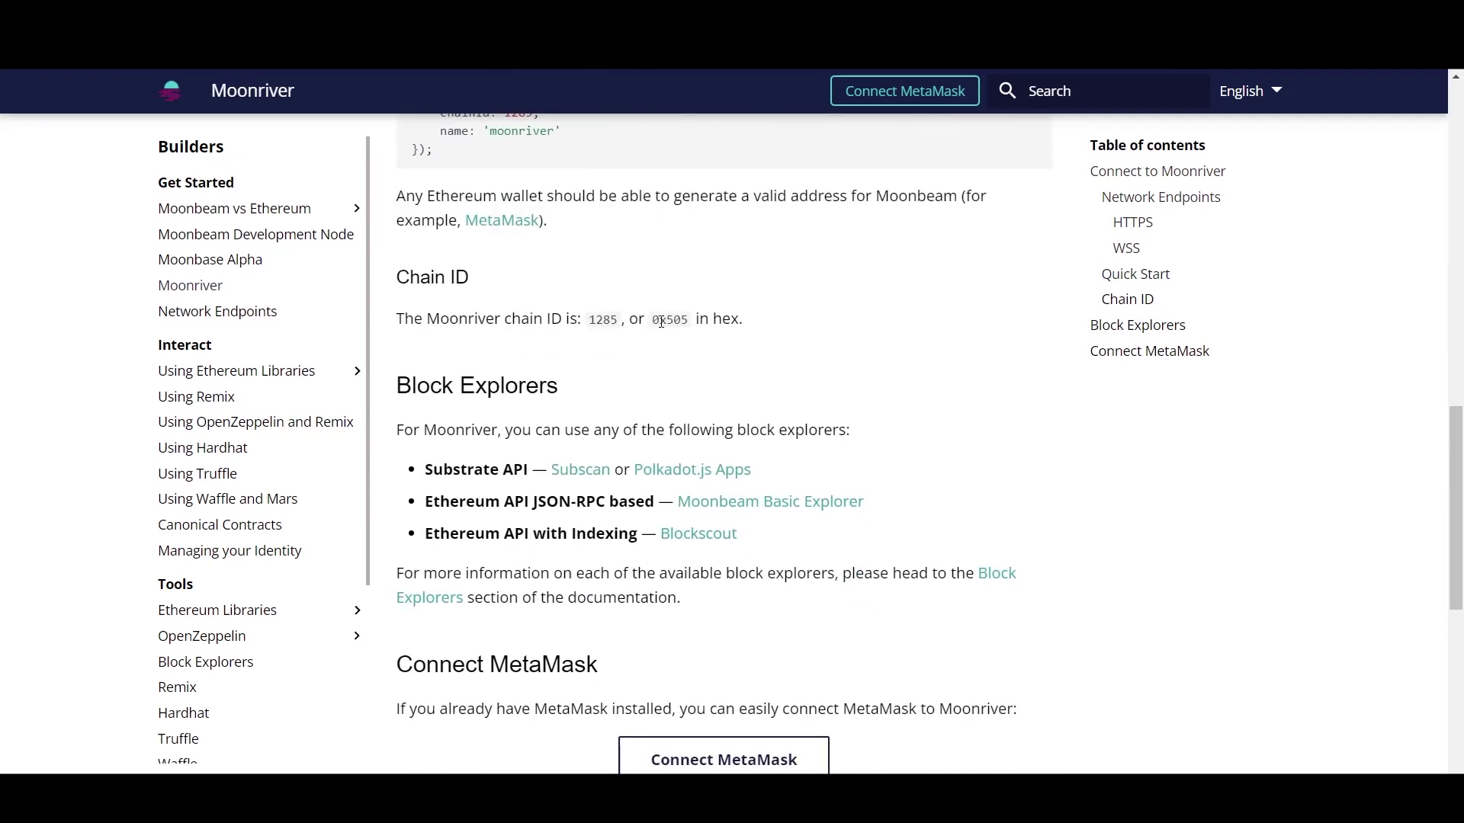
{"action": "scroll", "coordinate": [669, 318], "scroll_direction": "down", "scroll_amount": 1}
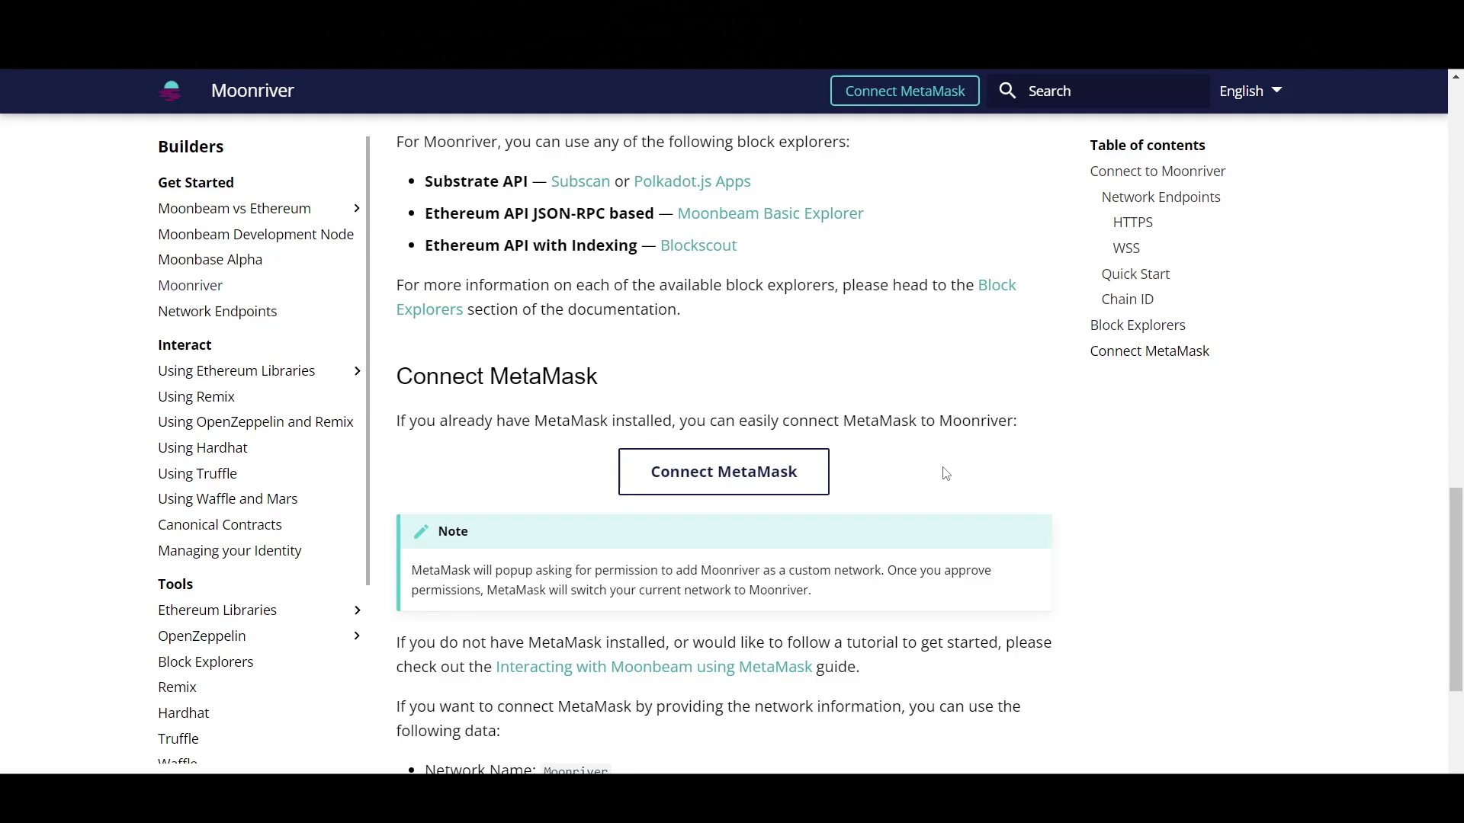
{"action": "scroll", "coordinate": [902, 415], "scroll_direction": "down", "scroll_amount": 3}
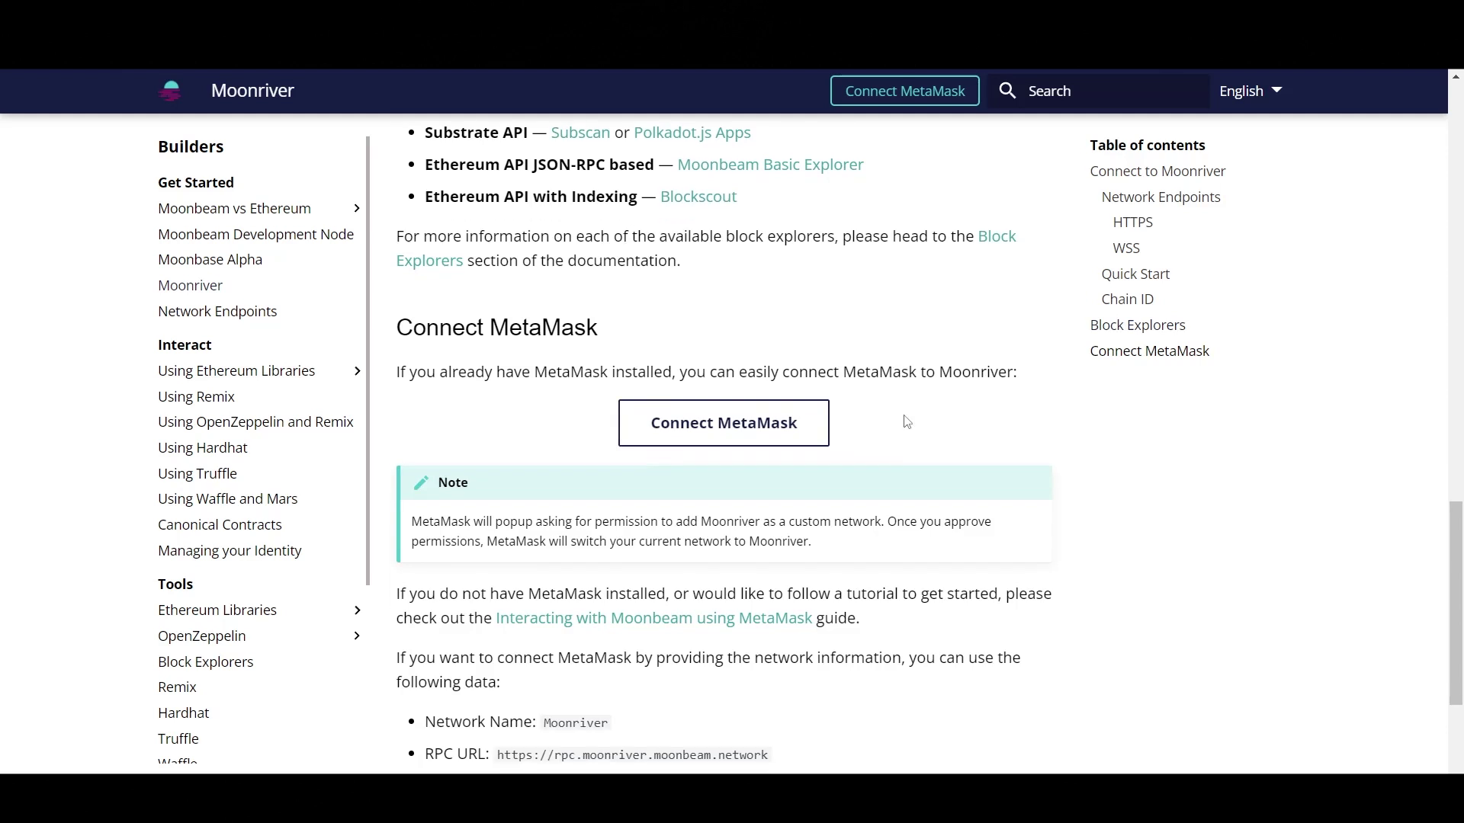
{"action": "scroll", "coordinate": [918, 421], "scroll_direction": "down", "scroll_amount": 2}
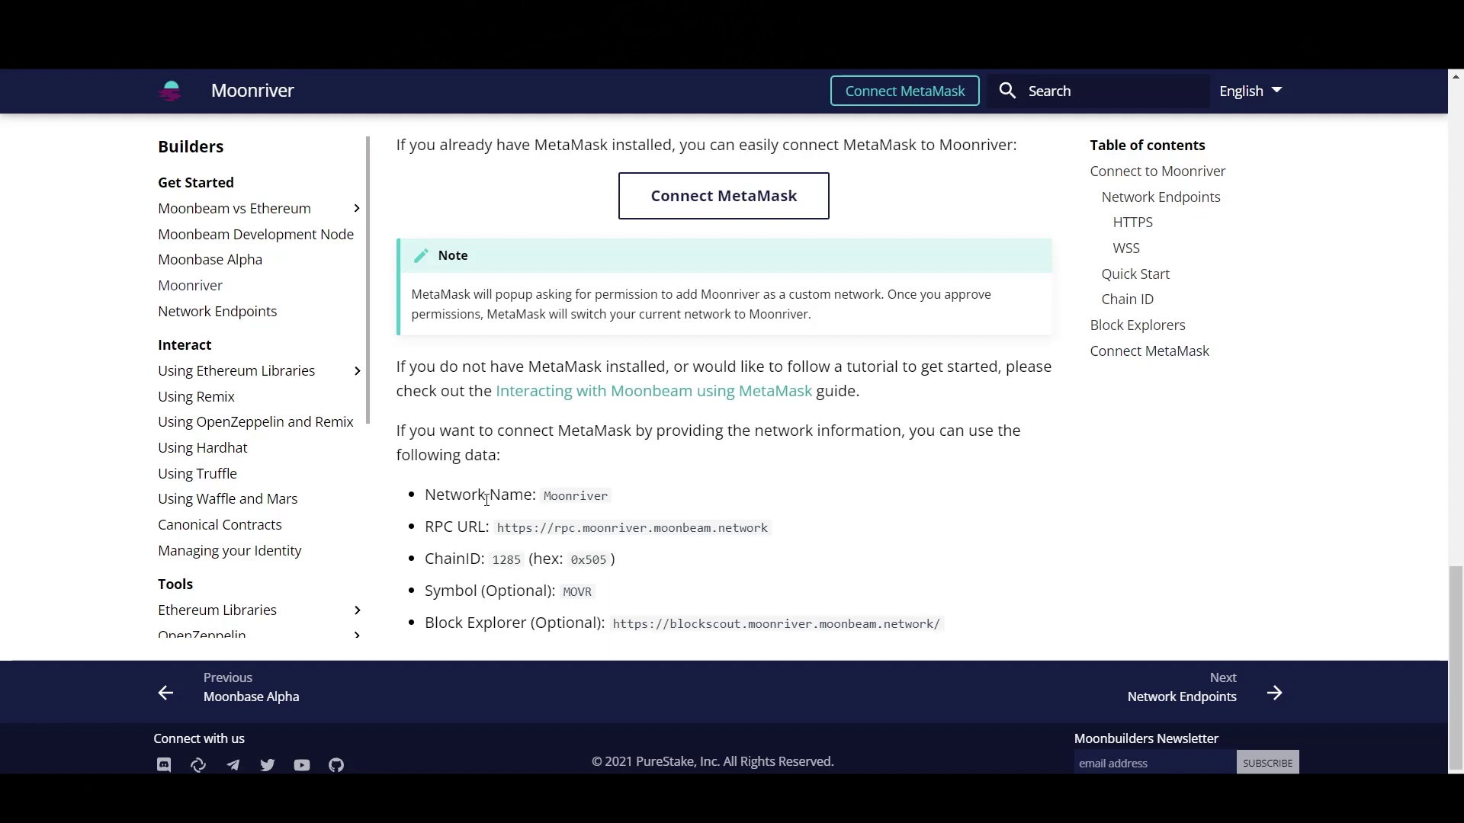
{"action": "left_click_drag", "start_coordinate": [537, 496], "coordinate": [725, 526]}
{"action": "left_click", "coordinate": [728, 549]}
{"action": "left_click_drag", "start_coordinate": [497, 527], "coordinate": [745, 526]}
{"action": "left_click", "coordinate": [760, 543]}
{"action": "left_click_drag", "start_coordinate": [497, 559], "coordinate": [632, 559]}
{"action": "left_click", "coordinate": [635, 560]}
{"action": "left_click_drag", "start_coordinate": [492, 561], "coordinate": [624, 568]}
{"action": "left_click", "coordinate": [624, 567]}
{"action": "left_click_drag", "start_coordinate": [493, 561], "coordinate": [624, 564]}
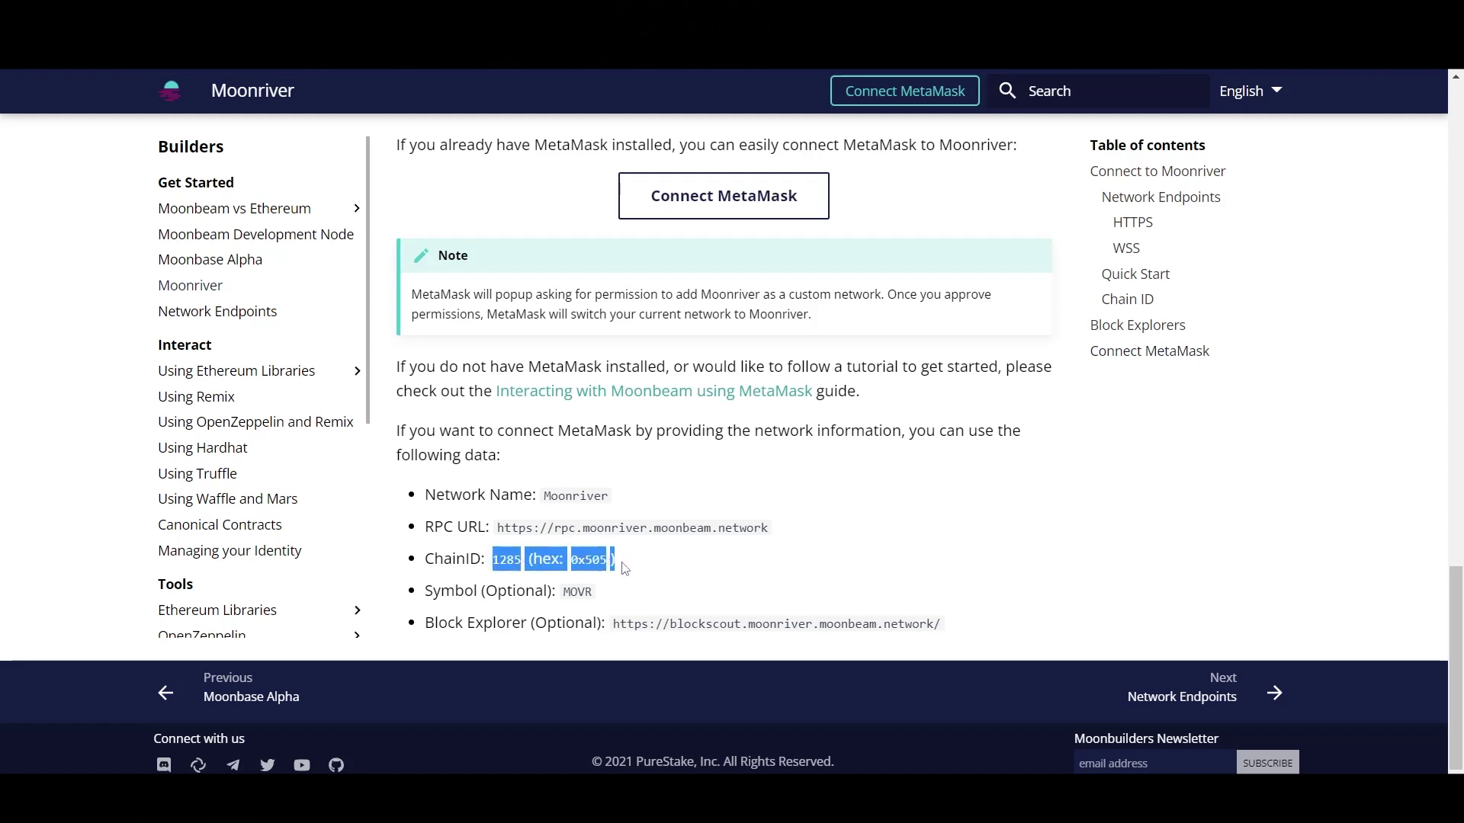
{"action": "left_click", "coordinate": [538, 559]}
{"action": "left_click_drag", "start_coordinate": [533, 559], "coordinate": [613, 563]}
{"action": "left_click", "coordinate": [495, 562]}
{"action": "left_click_drag", "start_coordinate": [494, 562], "coordinate": [614, 561]}
{"action": "left_click", "coordinate": [527, 561]}
{"action": "left_click", "coordinate": [624, 566]}
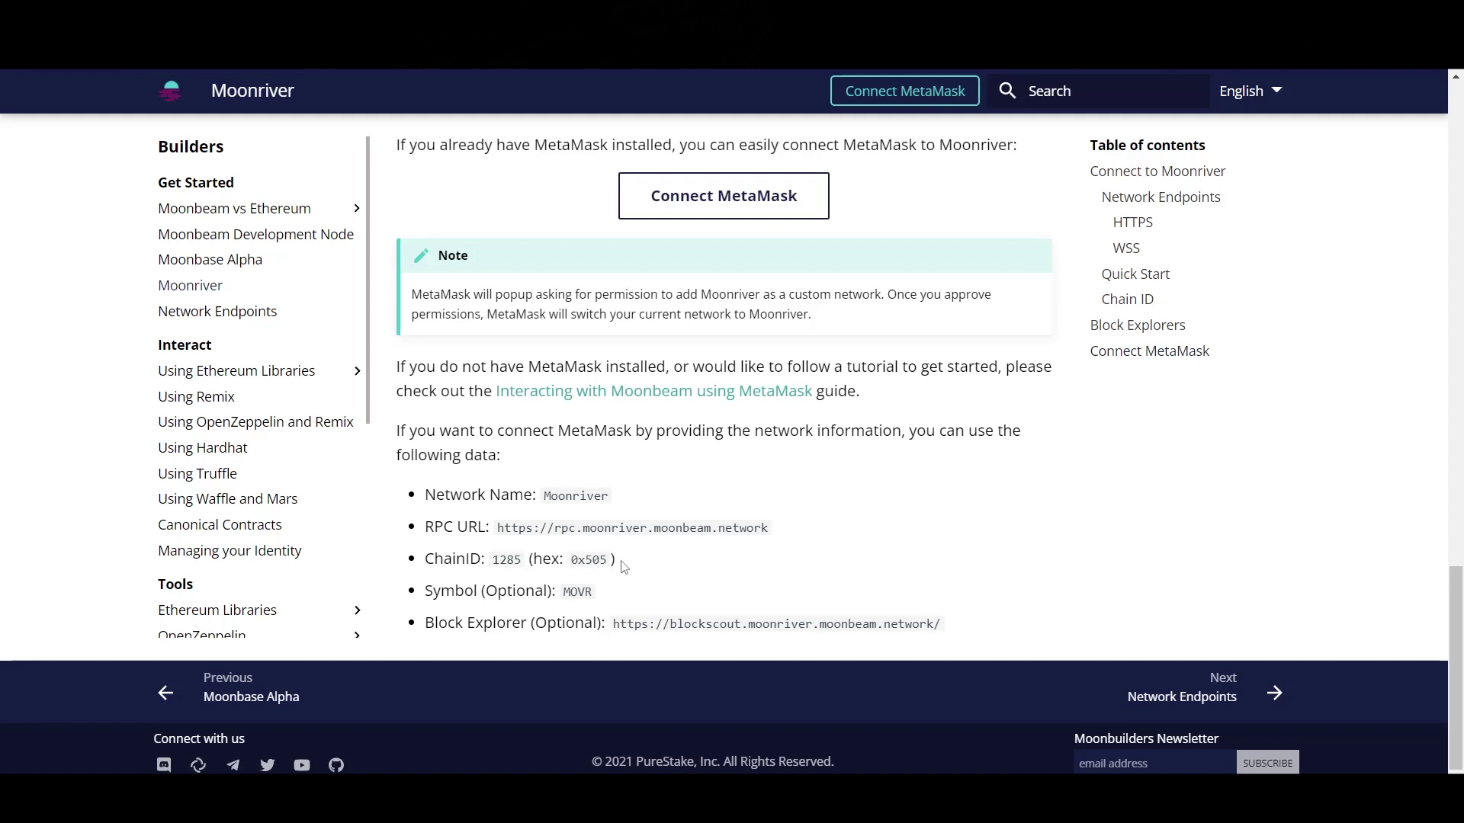
{"action": "left_click_drag", "start_coordinate": [489, 562], "coordinate": [621, 566]}
{"action": "left_click", "coordinate": [552, 564]}
{"action": "left_click_drag", "start_coordinate": [523, 564], "coordinate": [649, 568]}
{"action": "left_click", "coordinate": [644, 566]}
{"action": "left_click_drag", "start_coordinate": [668, 625], "coordinate": [905, 625]}
{"action": "left_click", "coordinate": [756, 585]}
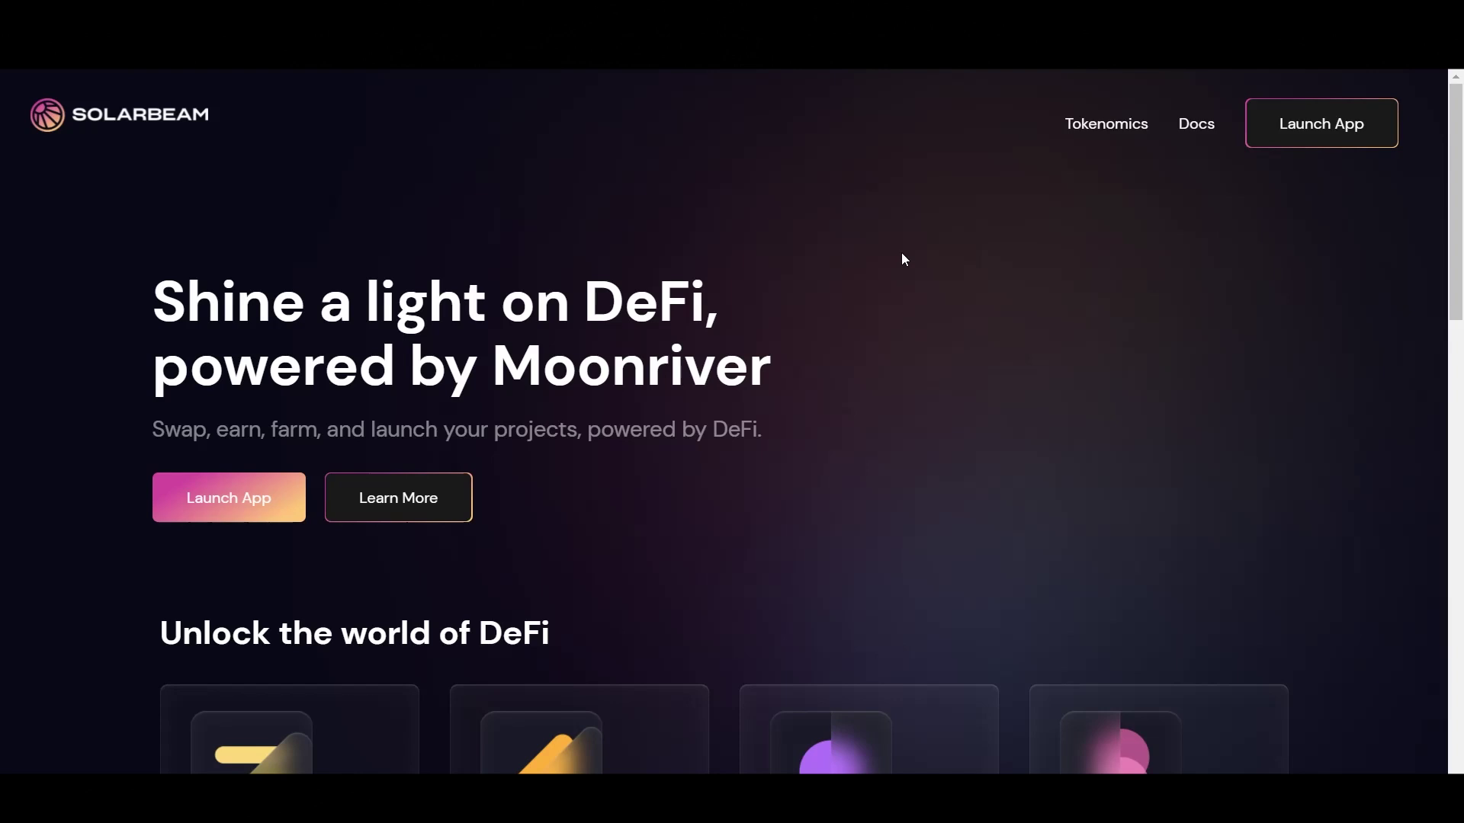
- Launch the Solarbeam app from the landing page's Launch App button
{"action": "left_click", "coordinate": [232, 503]}
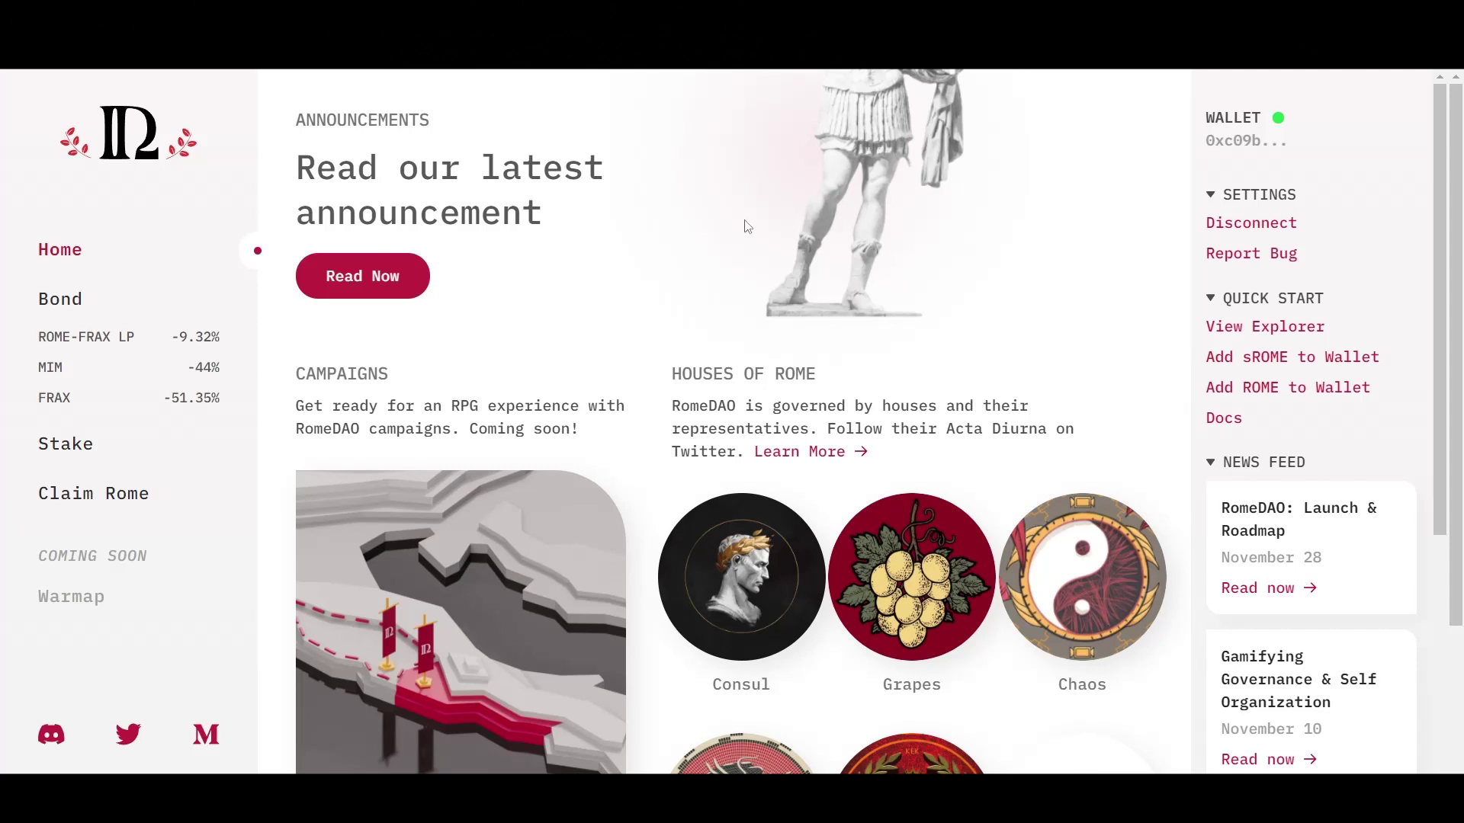
{"action": "left_click", "coordinate": [1215, 196]}
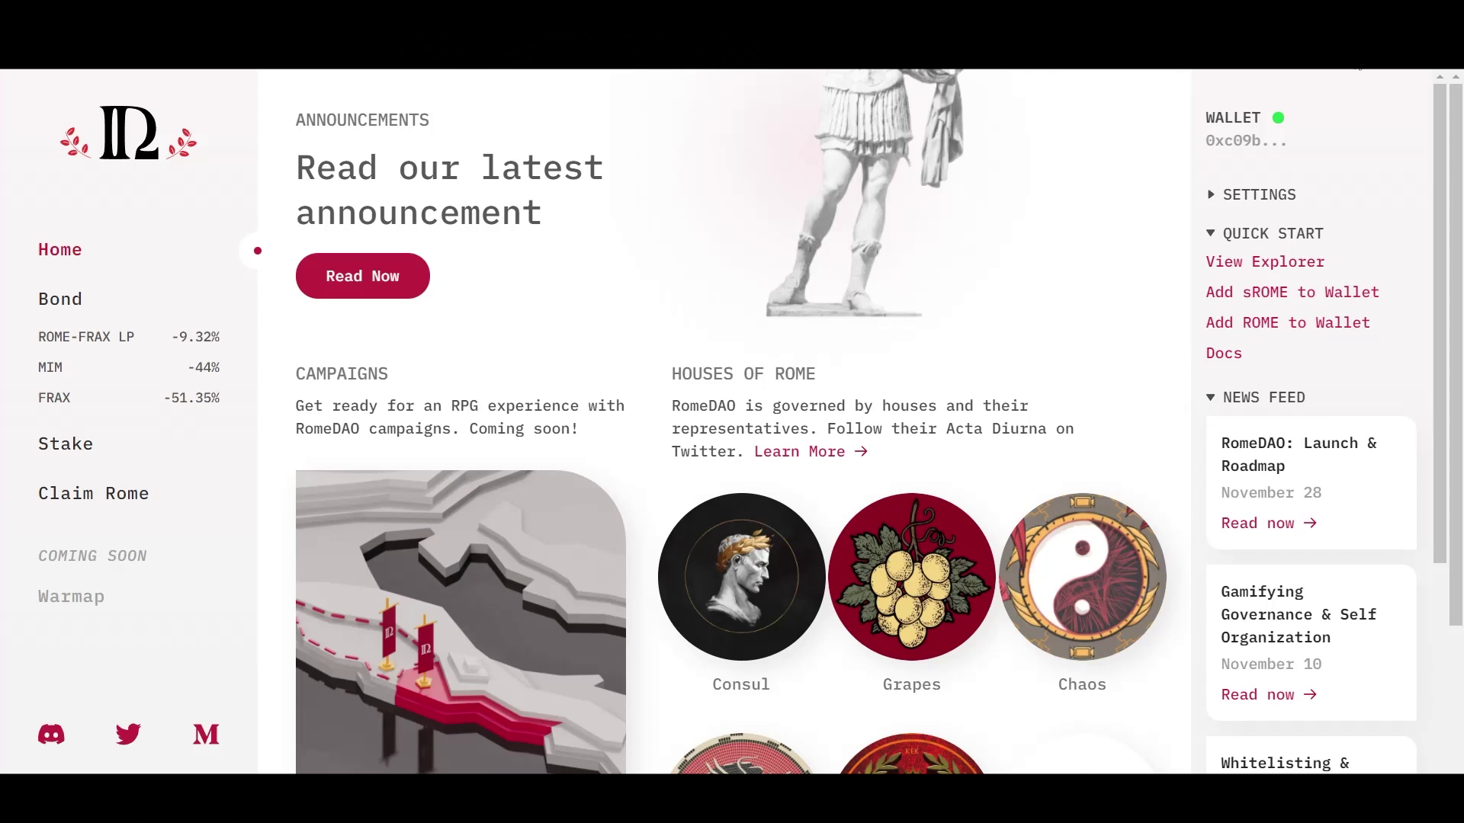
{"action": "left_click", "coordinate": [1252, 323]}
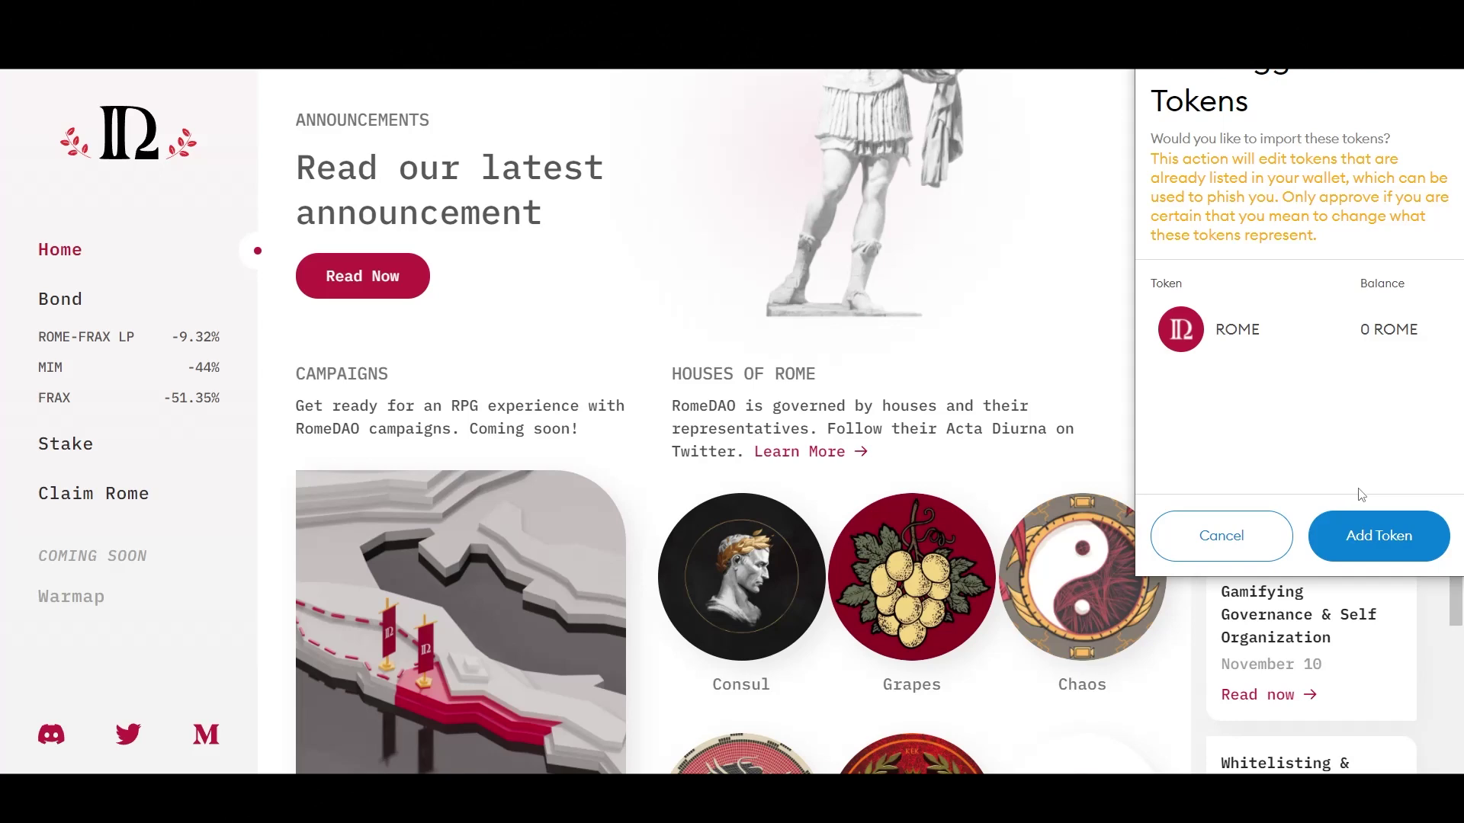
{"action": "left_click", "coordinate": [1211, 546]}
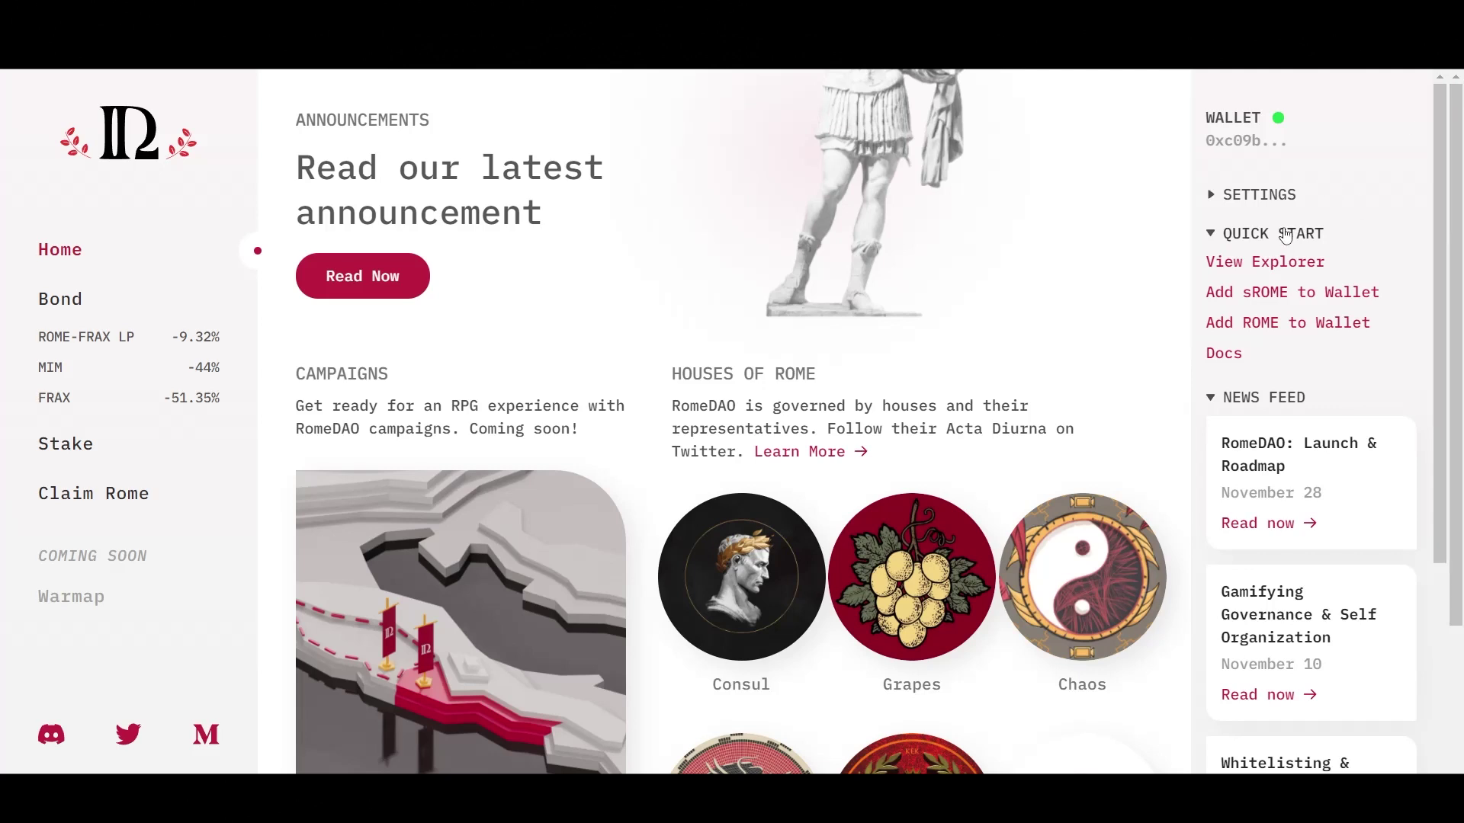
{"action": "left_click", "coordinate": [1212, 196]}
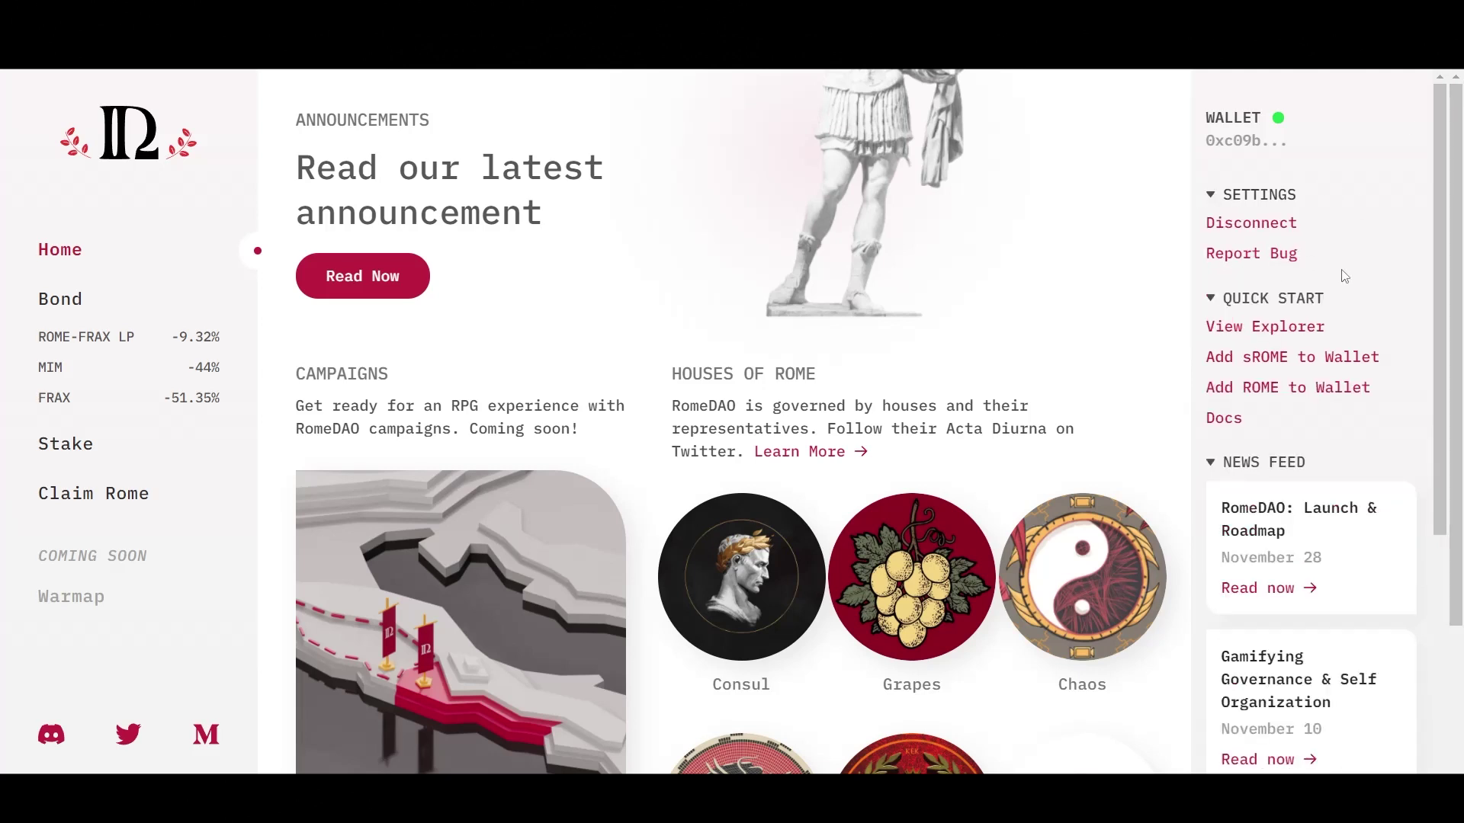
{"action": "left_click", "coordinate": [1229, 203]}
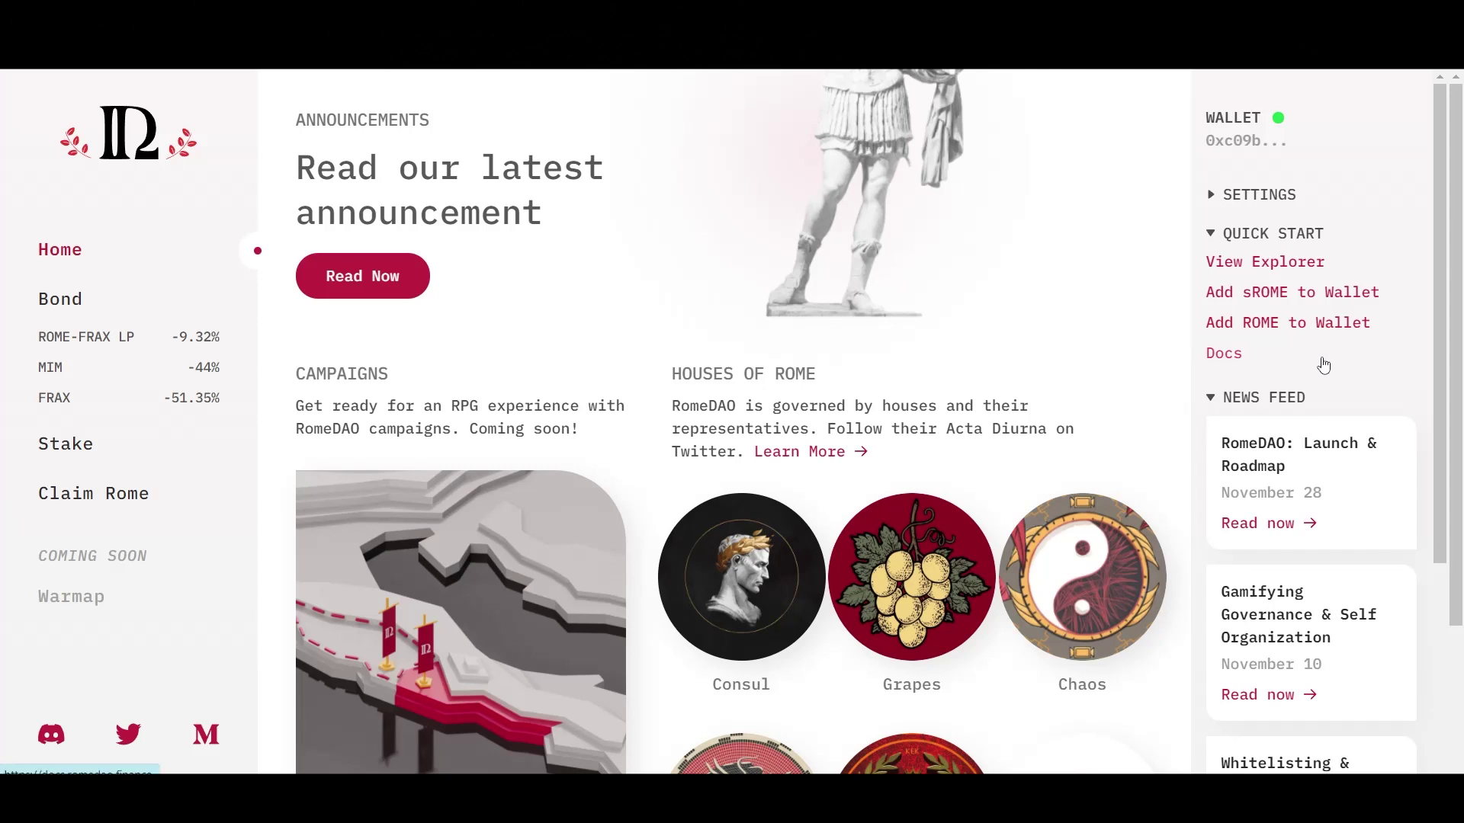
{"action": "key", "text": "alt+shift+m"}
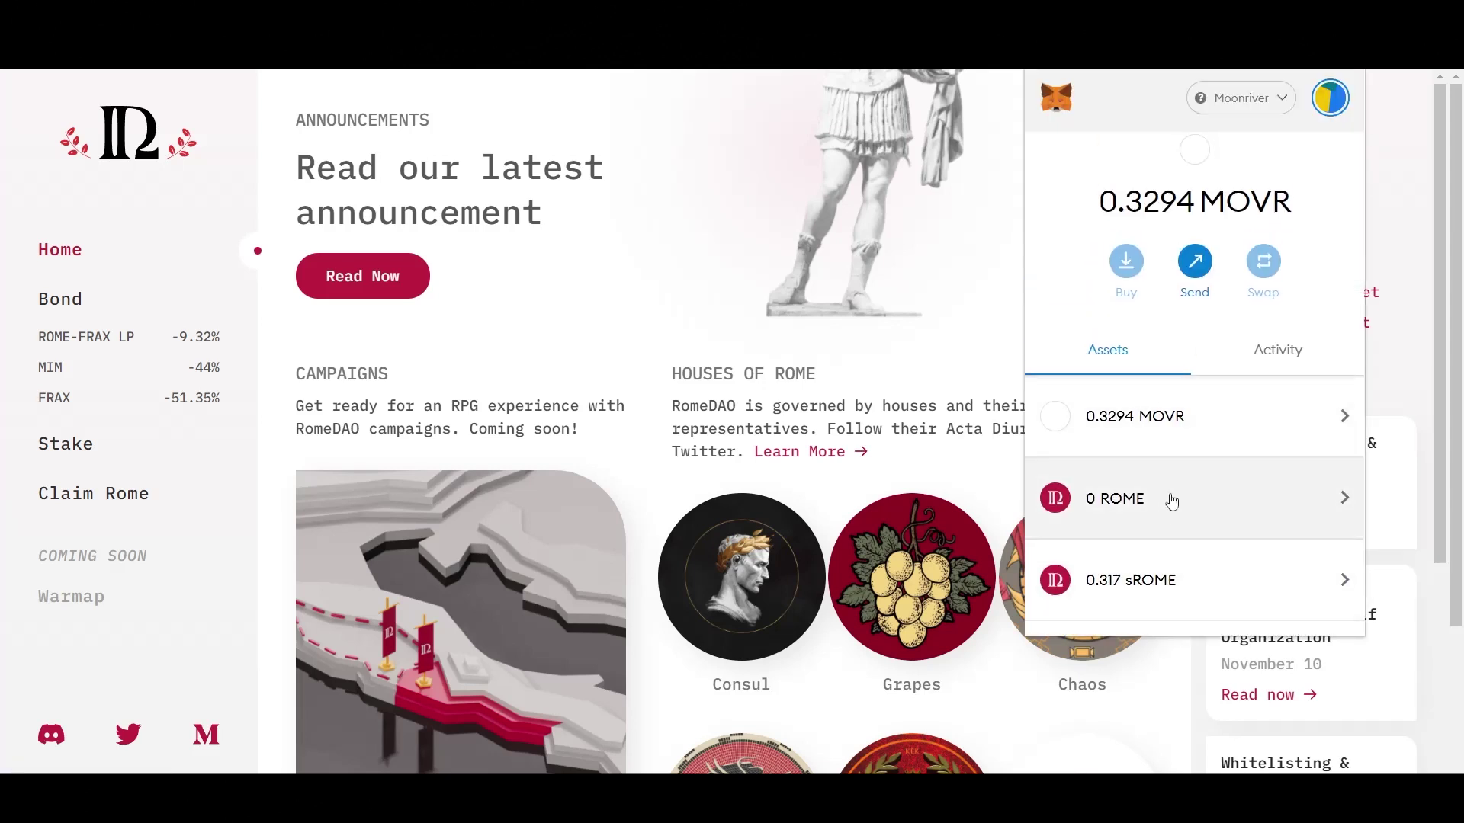
{"action": "scroll", "coordinate": [1175, 460], "scroll_direction": "down", "scroll_amount": 2}
{"action": "scroll", "coordinate": [1159, 358], "scroll_direction": "up", "scroll_amount": 2}
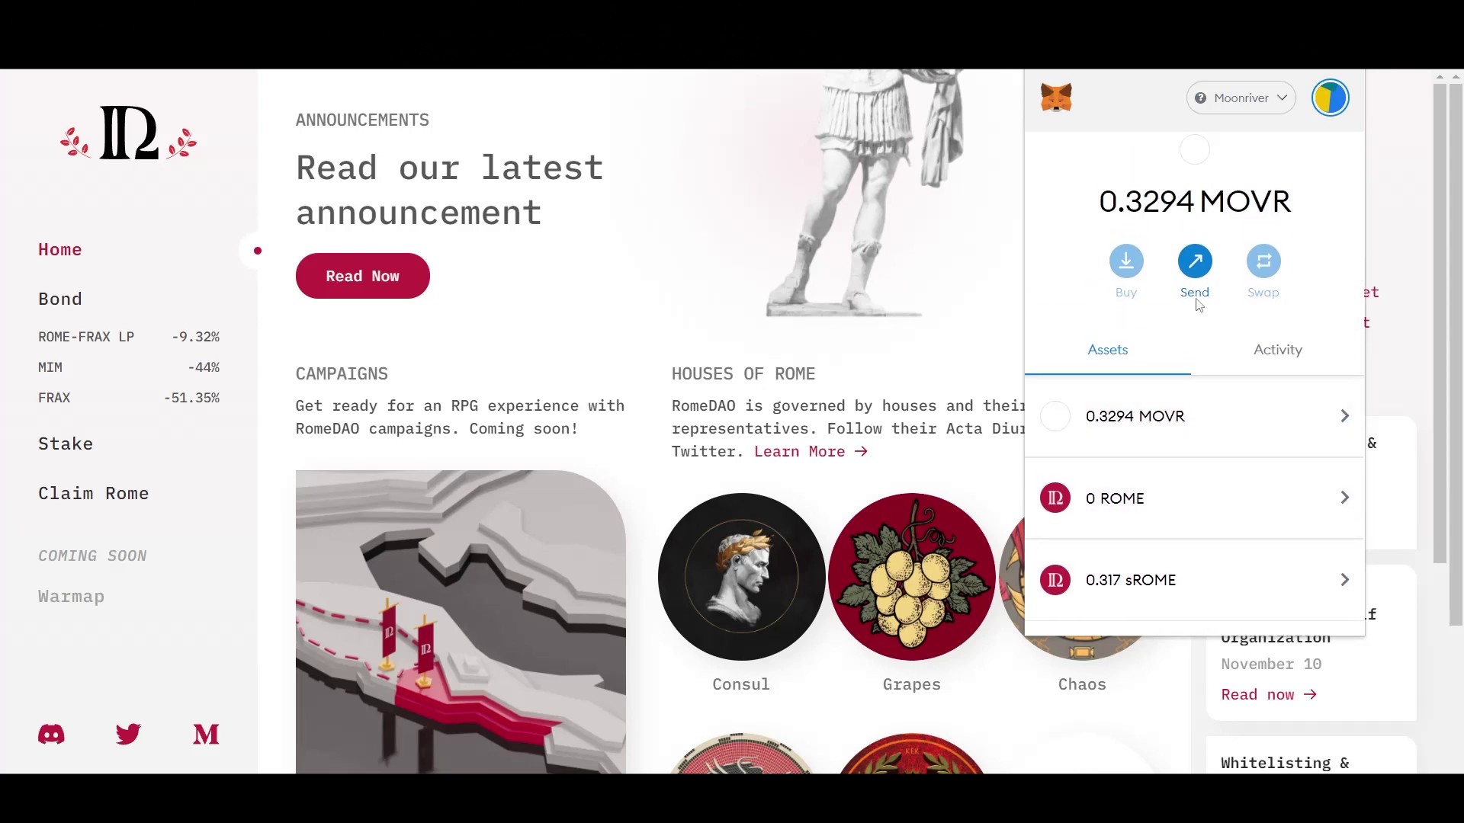
{"action": "scroll", "coordinate": [1164, 484], "scroll_direction": "down", "scroll_amount": 2}
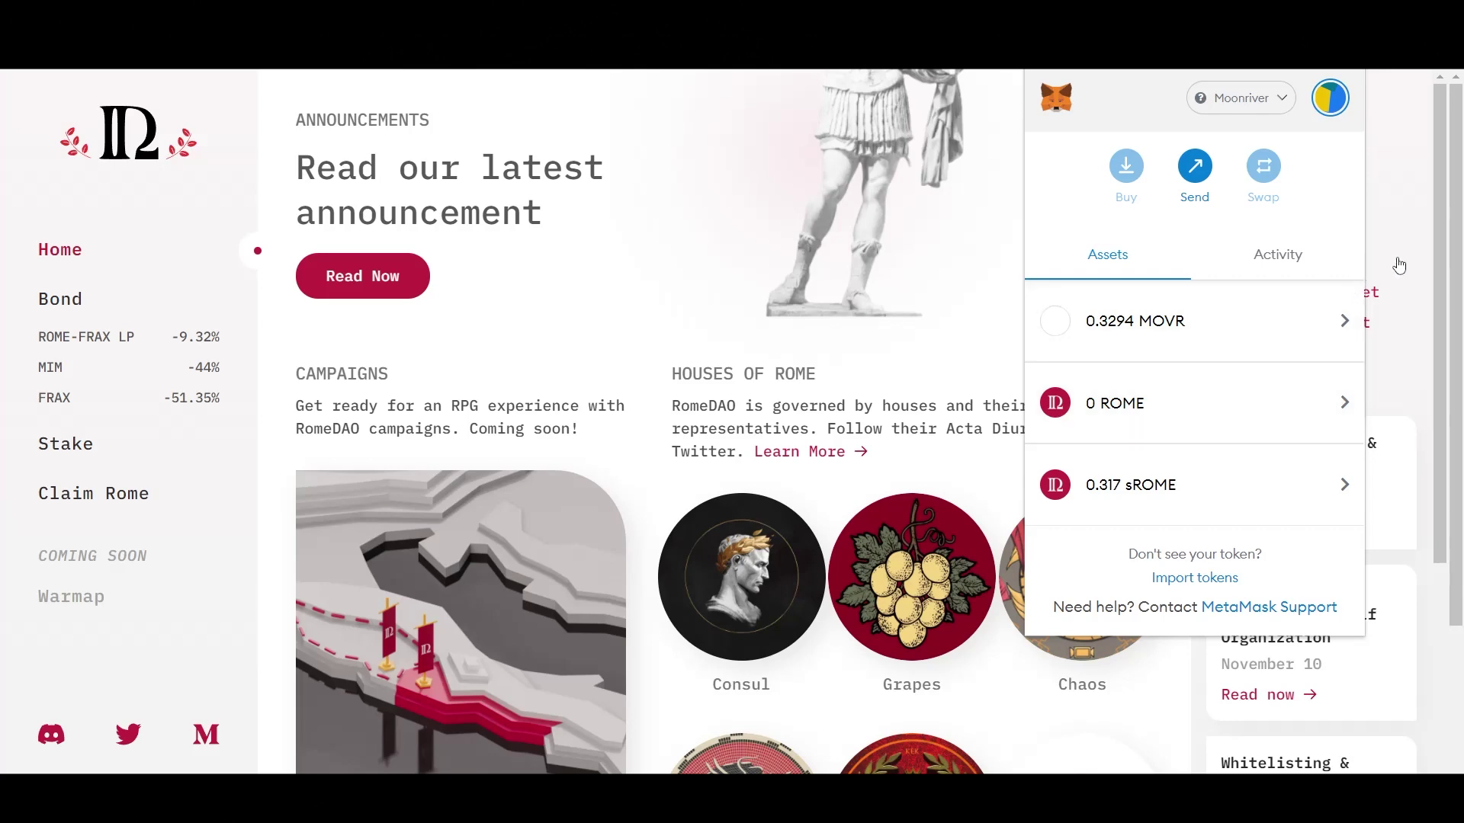
- Dismiss the wallet popup and view RomeDAO's Stake page, with 0.3175 sROME staked
{"action": "left_click", "coordinate": [21, 153]}
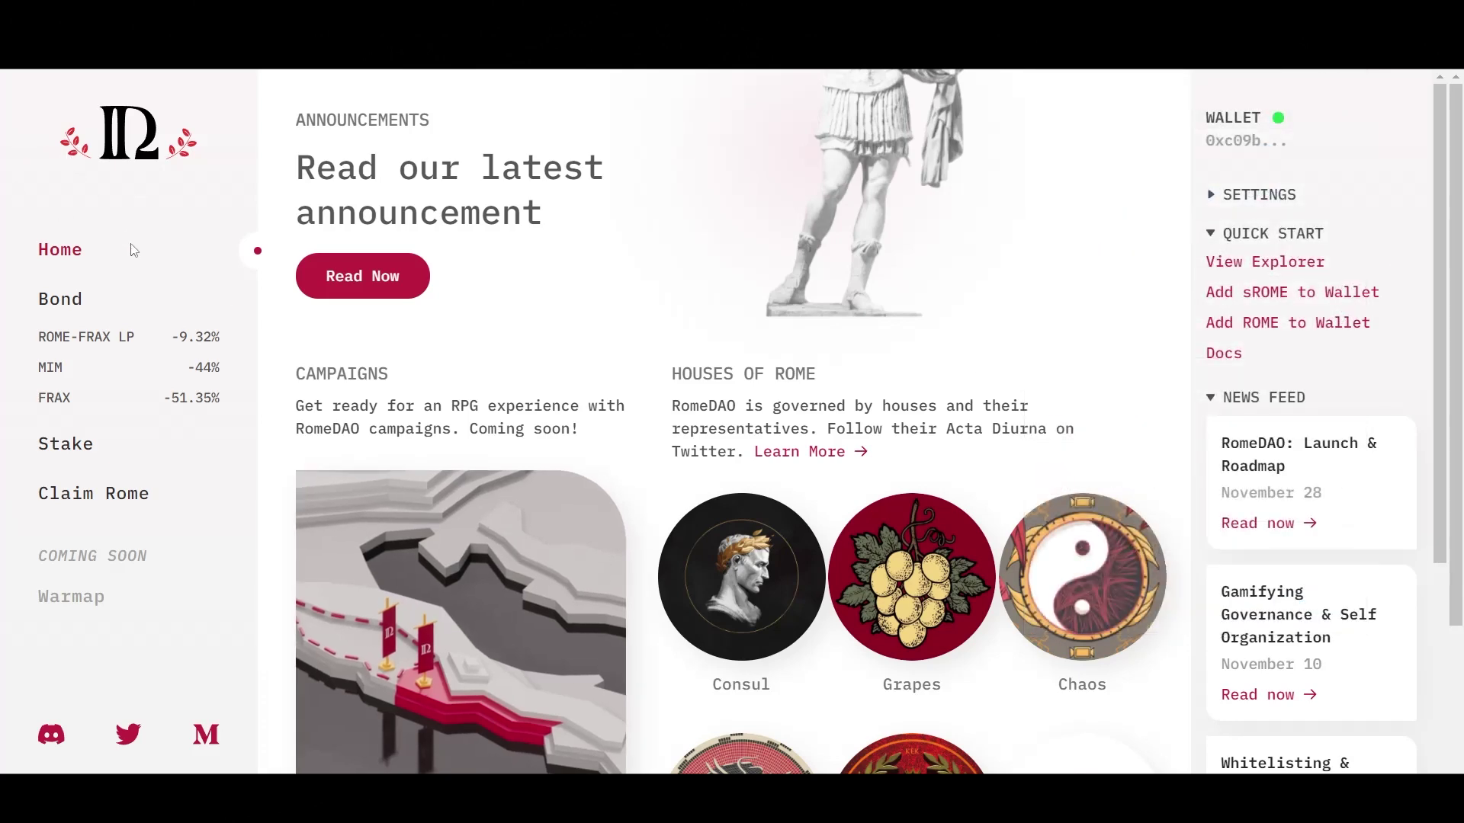
{"action": "left_click", "coordinate": [86, 454]}
{"action": "scroll", "coordinate": [358, 454], "scroll_direction": "down", "scroll_amount": 2}
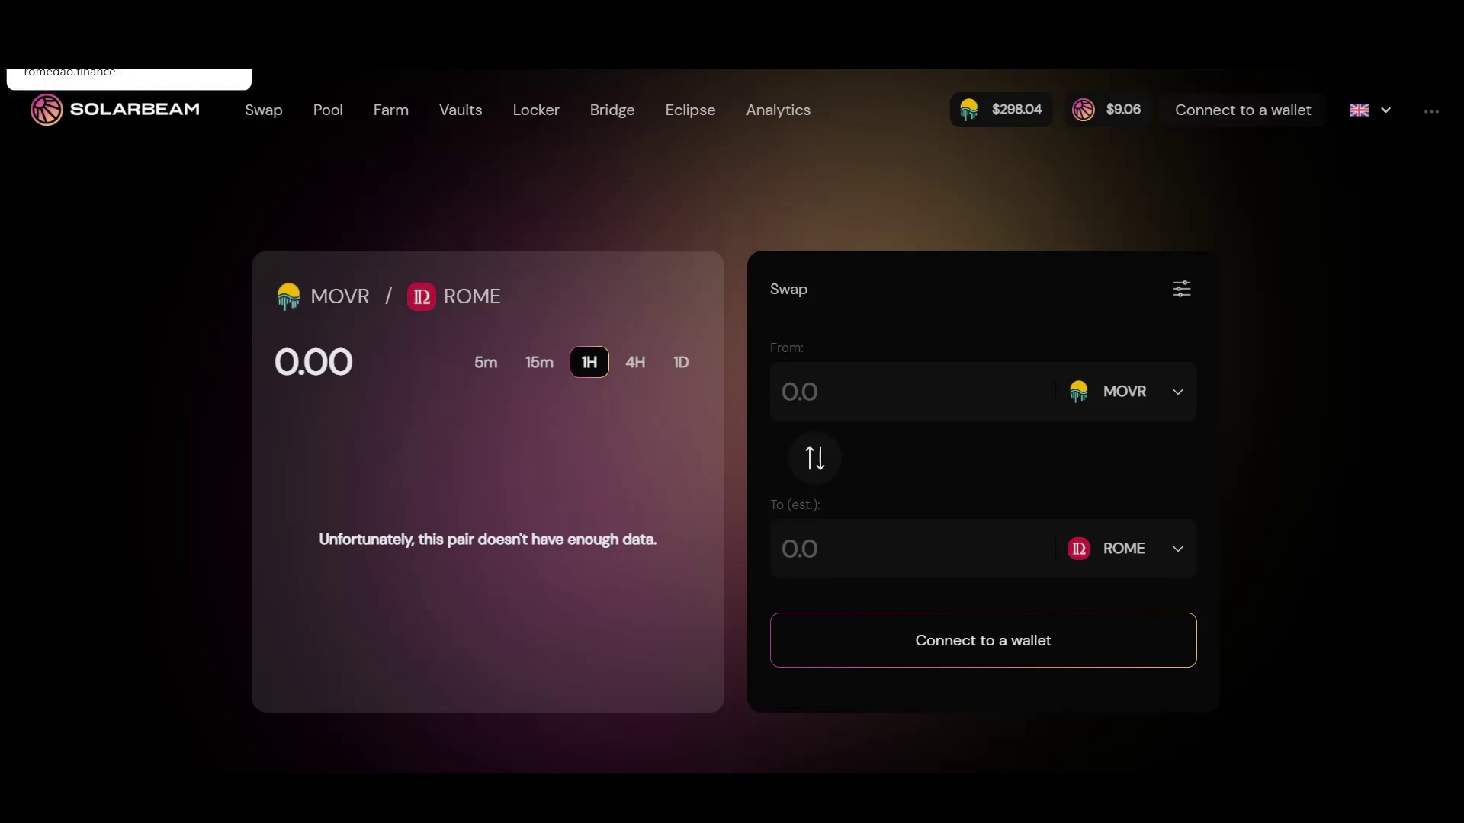
- Switch back to the romedao.finance Stake page showing 0.3175 sROME staked and 0.002 sROME next reward
{"action": "left_click", "coordinate": [91, 57]}
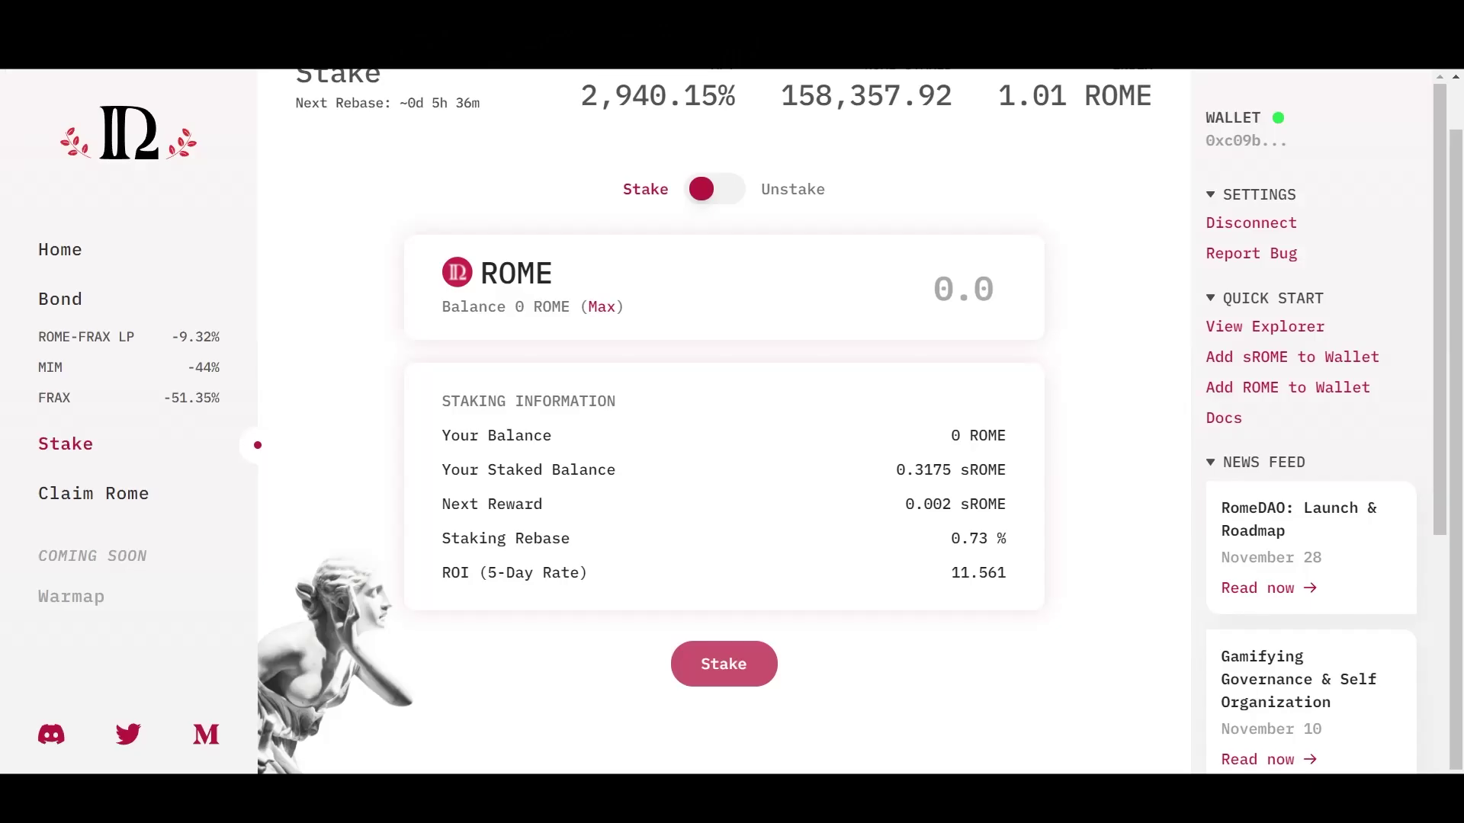